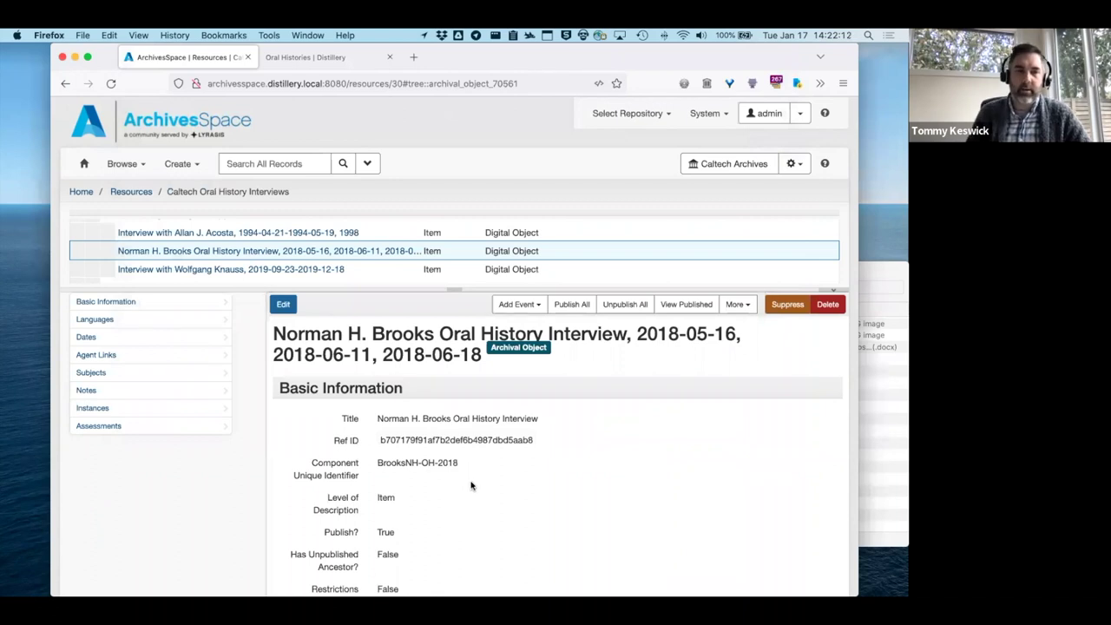
# Note the interview identifier BrooksNH-OH-2018, then move to the Distillery Oral Histories page.
pyautogui.moveTo(376, 415); pyautogui.dragTo(545, 422)
pyautogui.moveTo(466, 465); pyautogui.dragTo(377, 462)
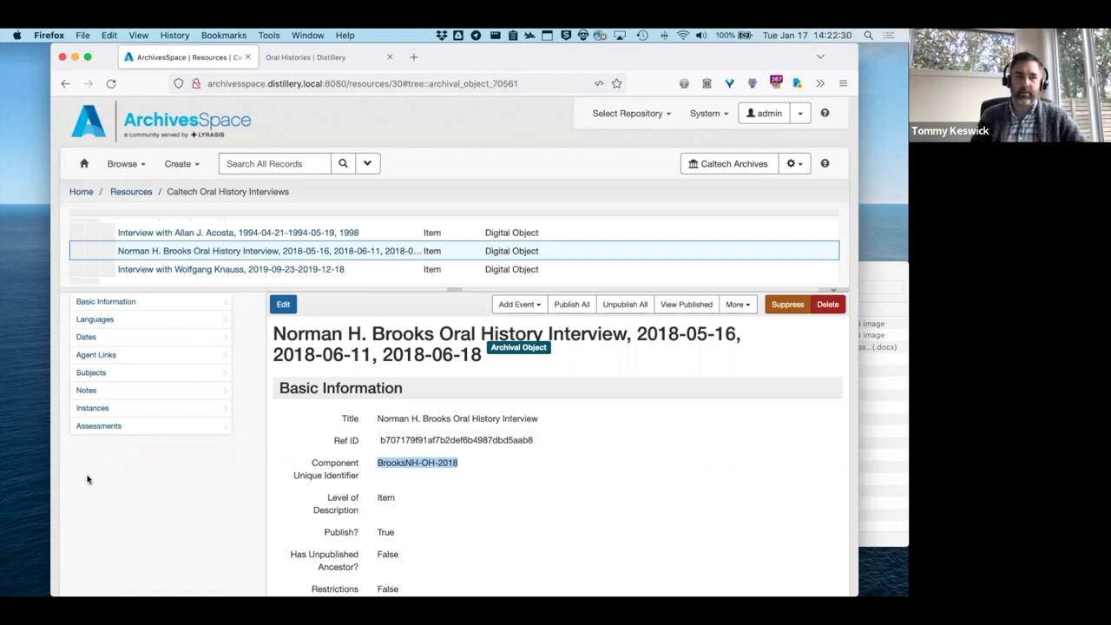
pyautogui.scroll(-2, 73, 479)
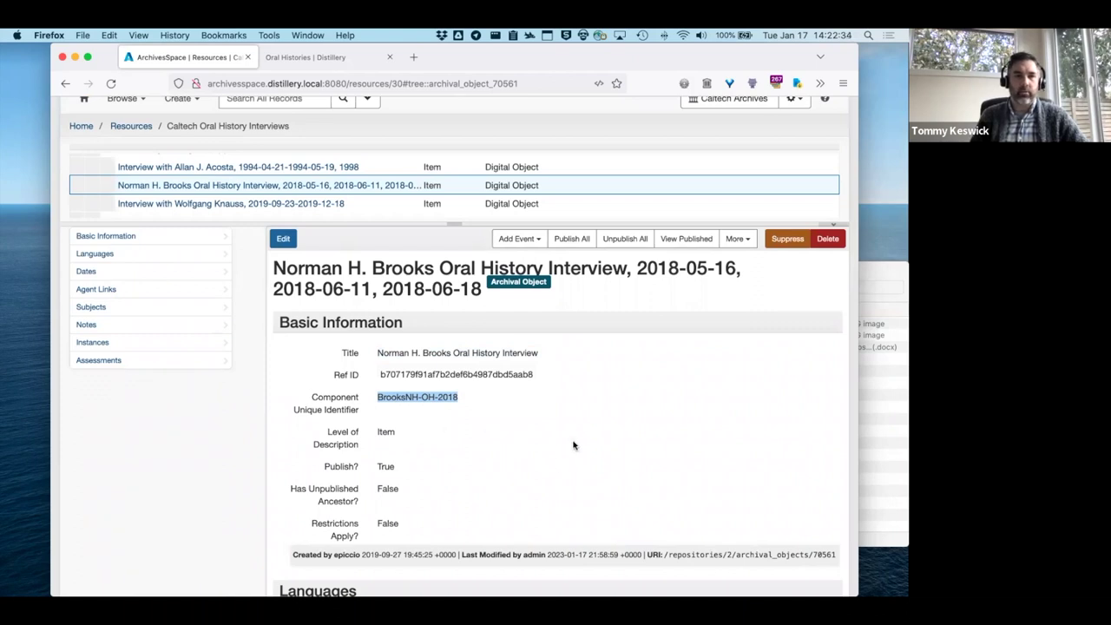
pyautogui.click(336, 59)
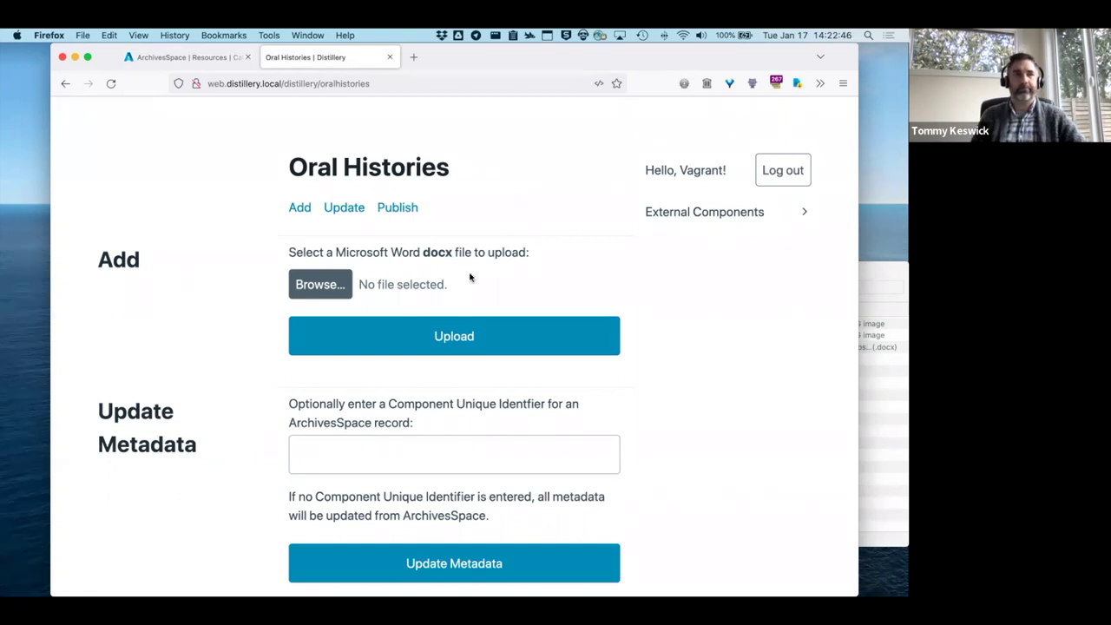
# Upload BrooksNH-OH-2018.docx from the Brooks folder through the Distillery Oral Histories form.
pyautogui.click(330, 283)
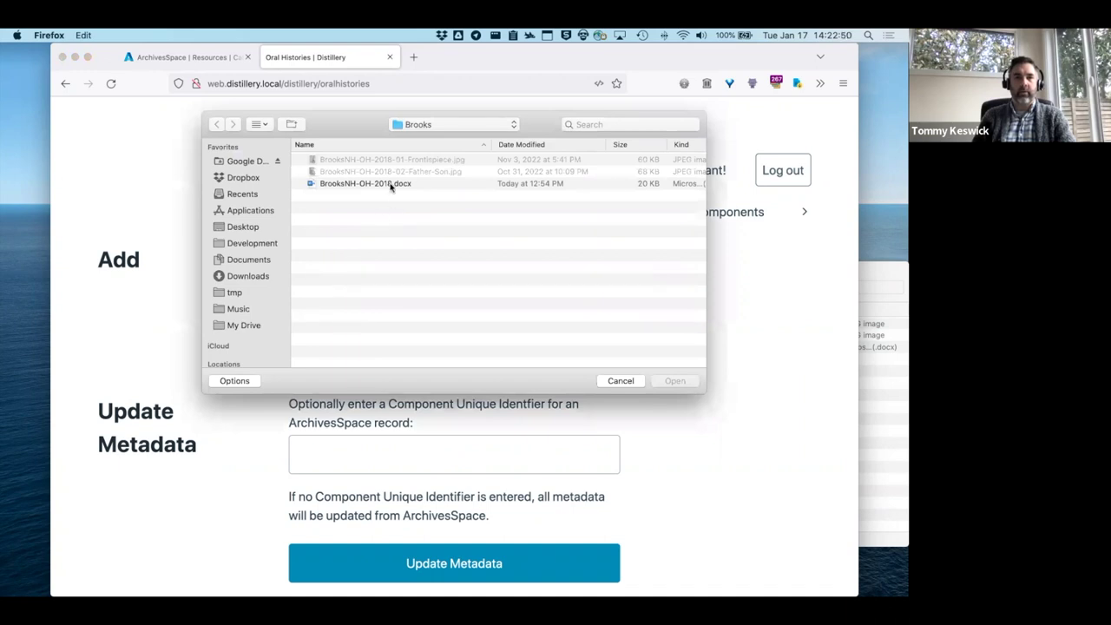
pyautogui.click(358, 184)
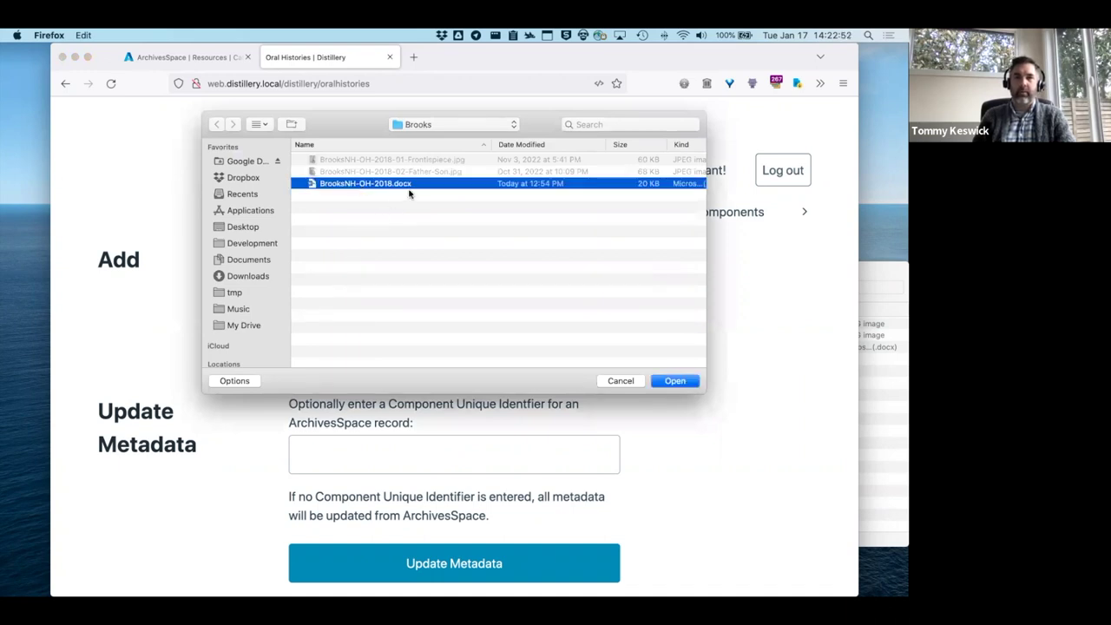
pyautogui.click(673, 382)
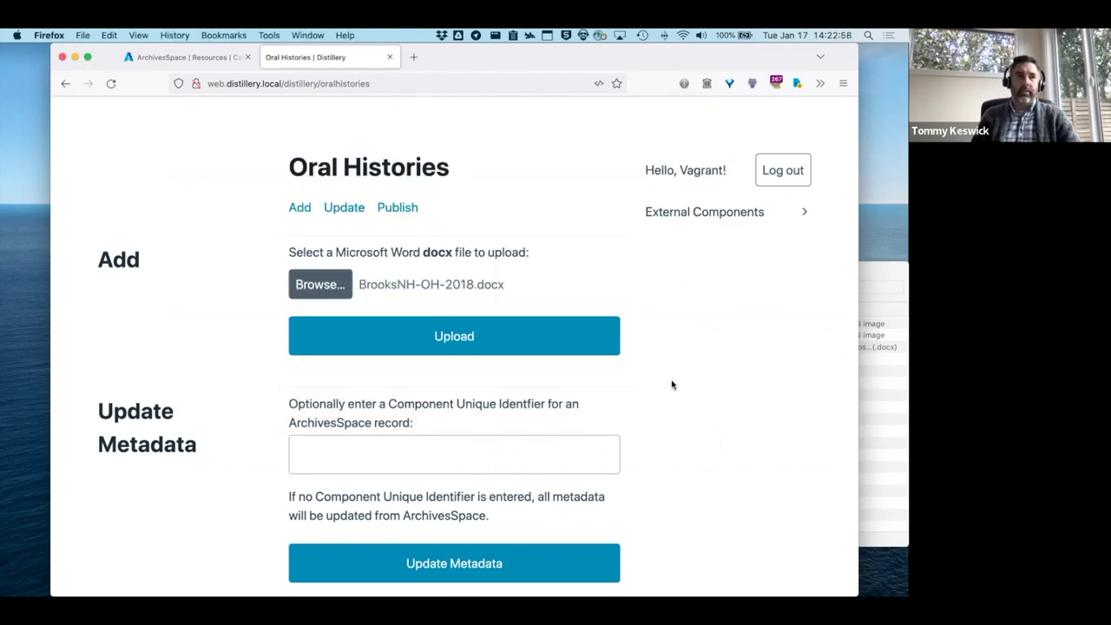
pyautogui.click(464, 338)
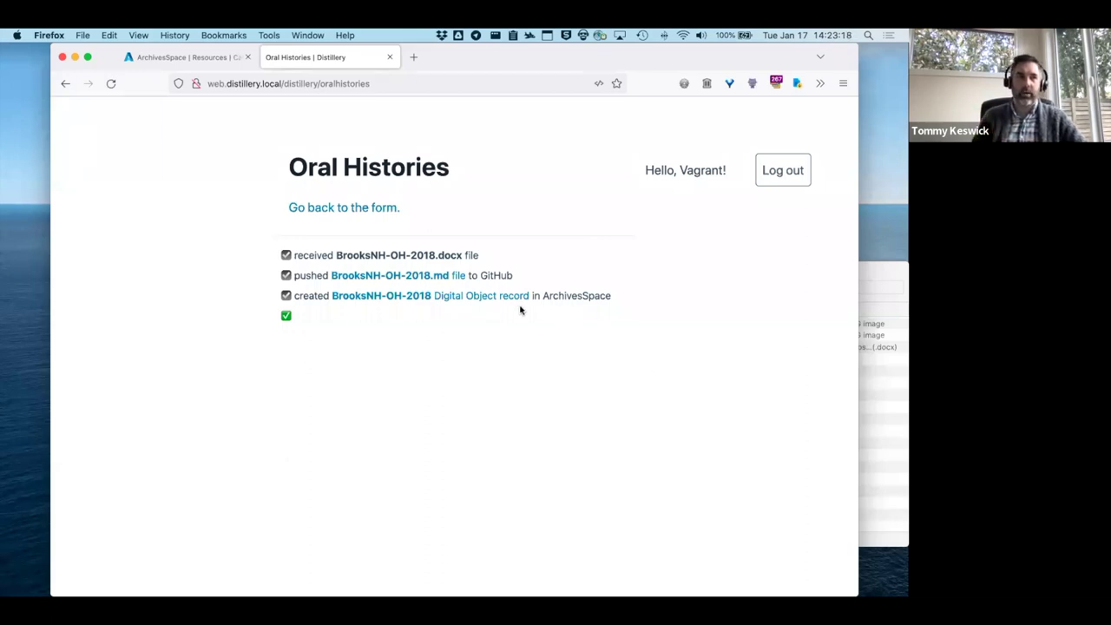
# Follow the new digital object's Markdown file version to BrooksNH-OH-2018.md on GitHub.
pyautogui.click(426, 297)
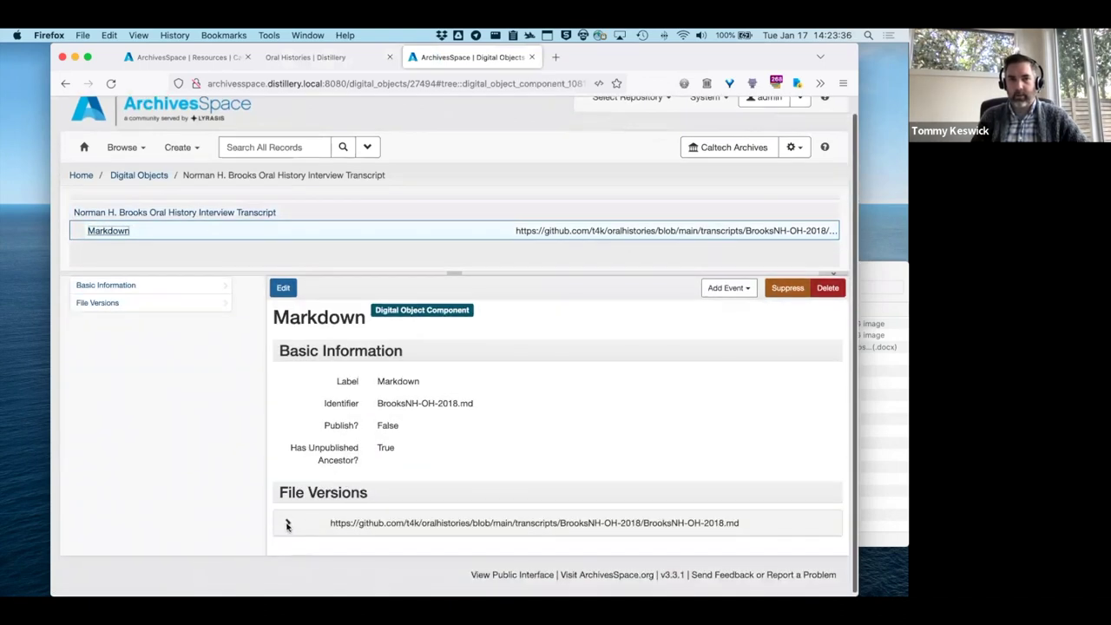
pyautogui.click(291, 523)
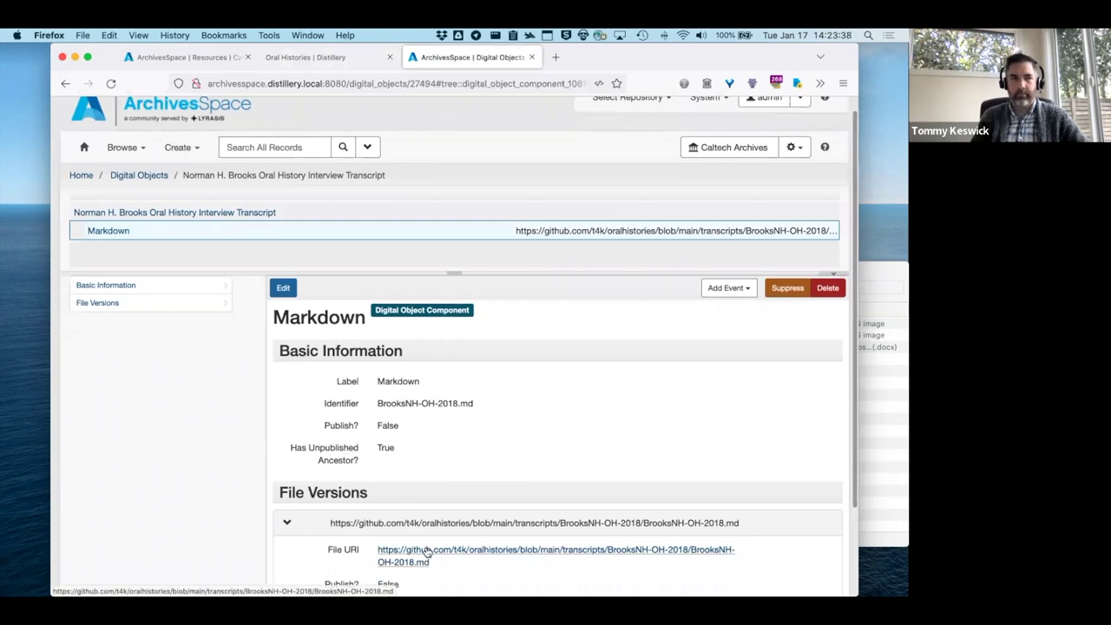
pyautogui.click(427, 551)
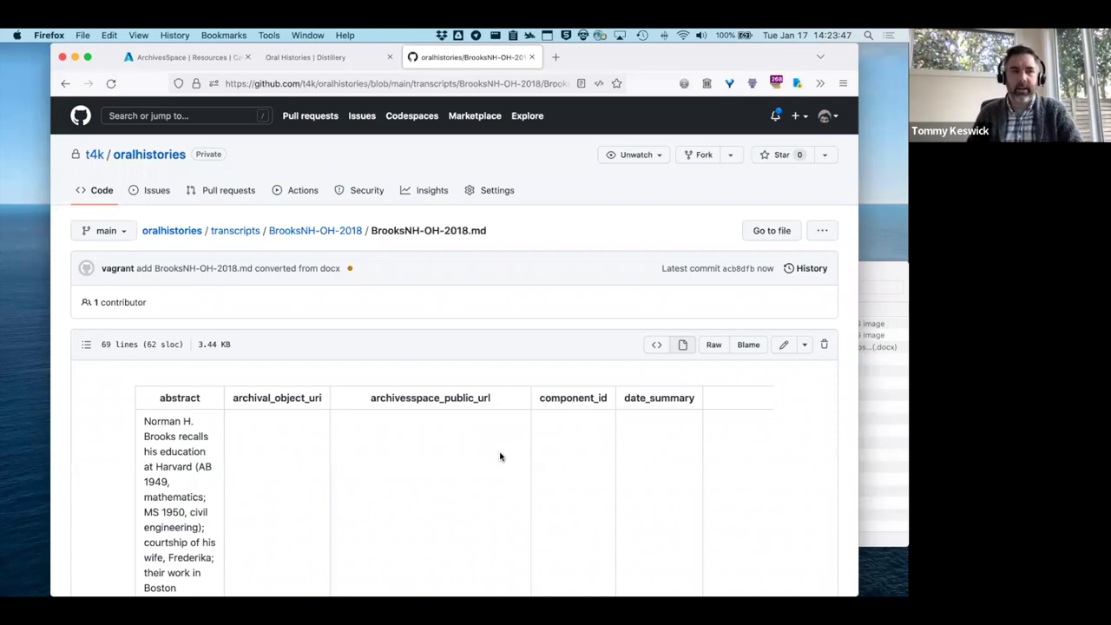
# Go up to the BrooksNH-OH-2018 folder and start a file upload there.
pyautogui.click(336, 233)
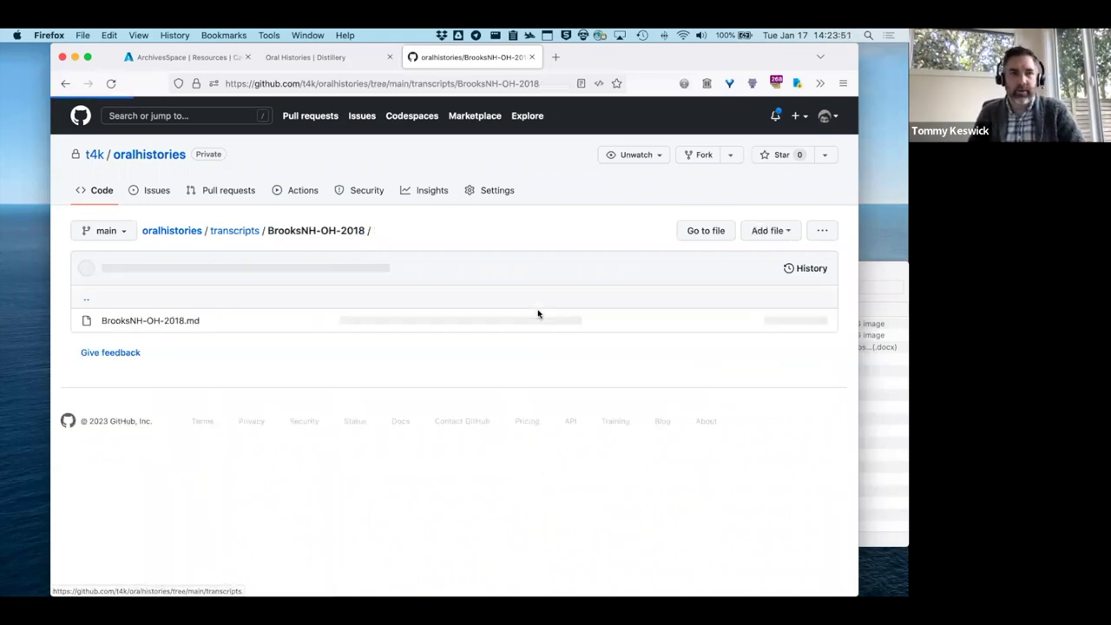
pyautogui.click(886, 459)
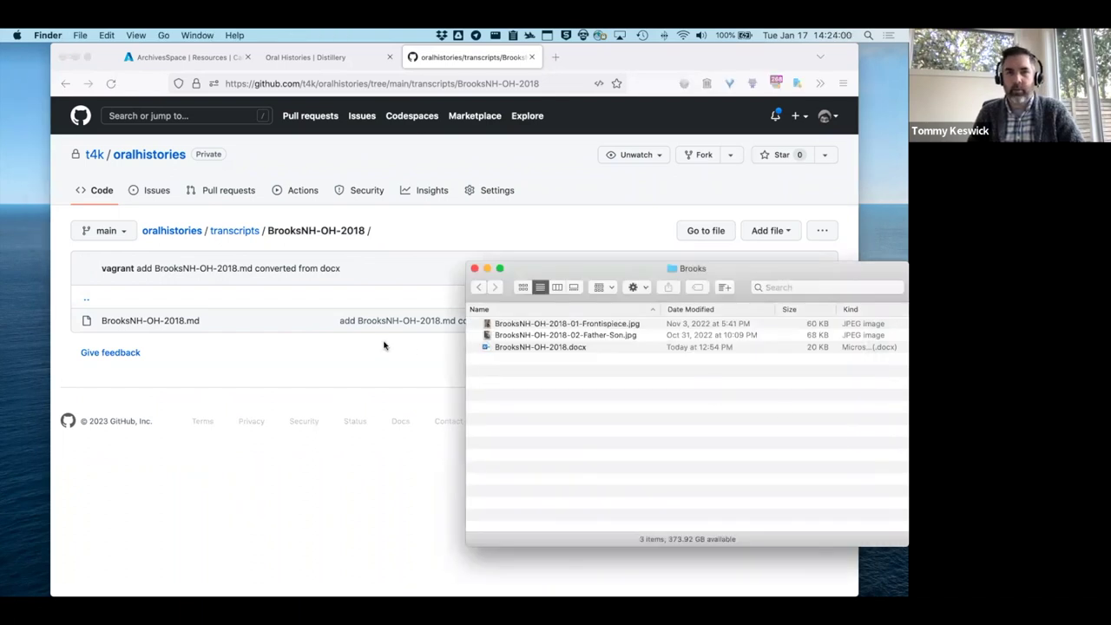
pyautogui.click(384, 344)
pyautogui.click(751, 230)
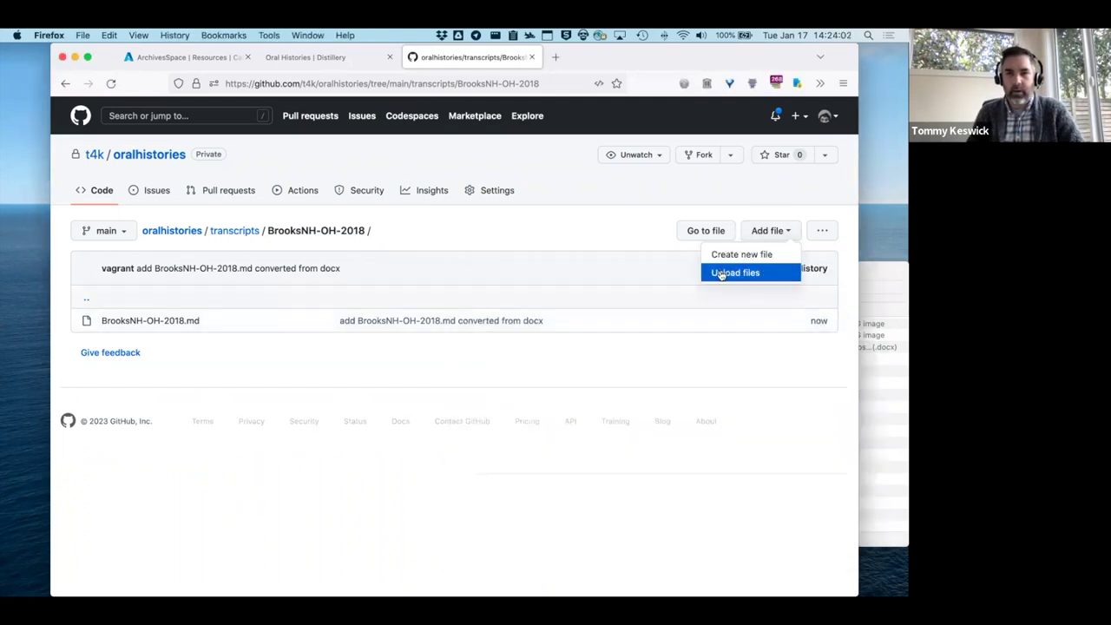
pyautogui.click(721, 275)
# Drop the Frontispiece and Father-Son JPEGs into the upload and commit them.
pyautogui.click(867, 402)
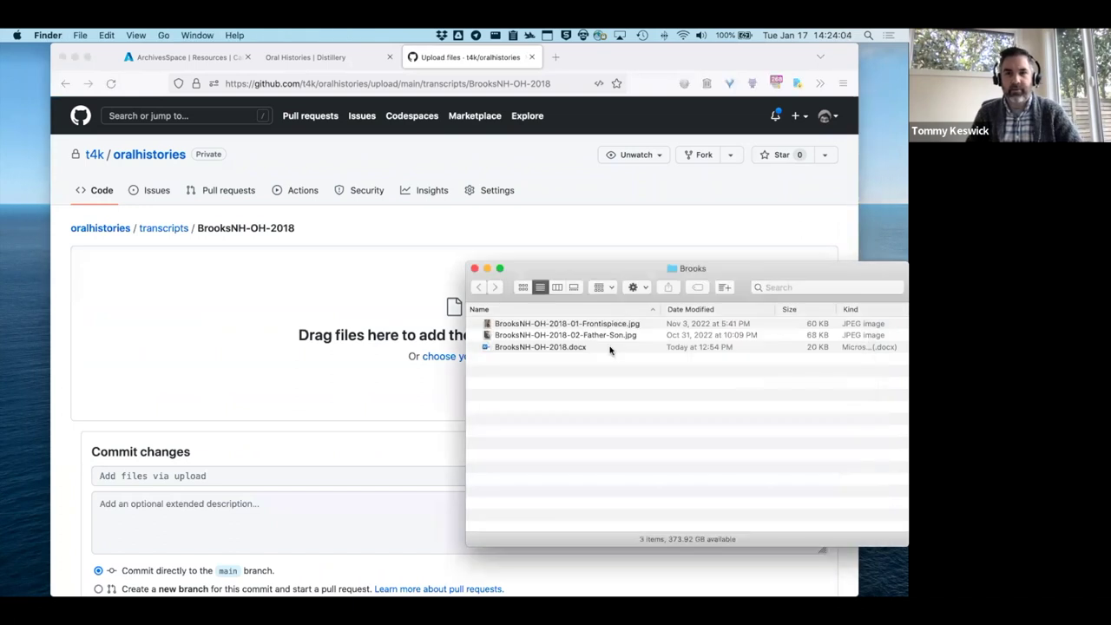
pyautogui.click(564, 326)
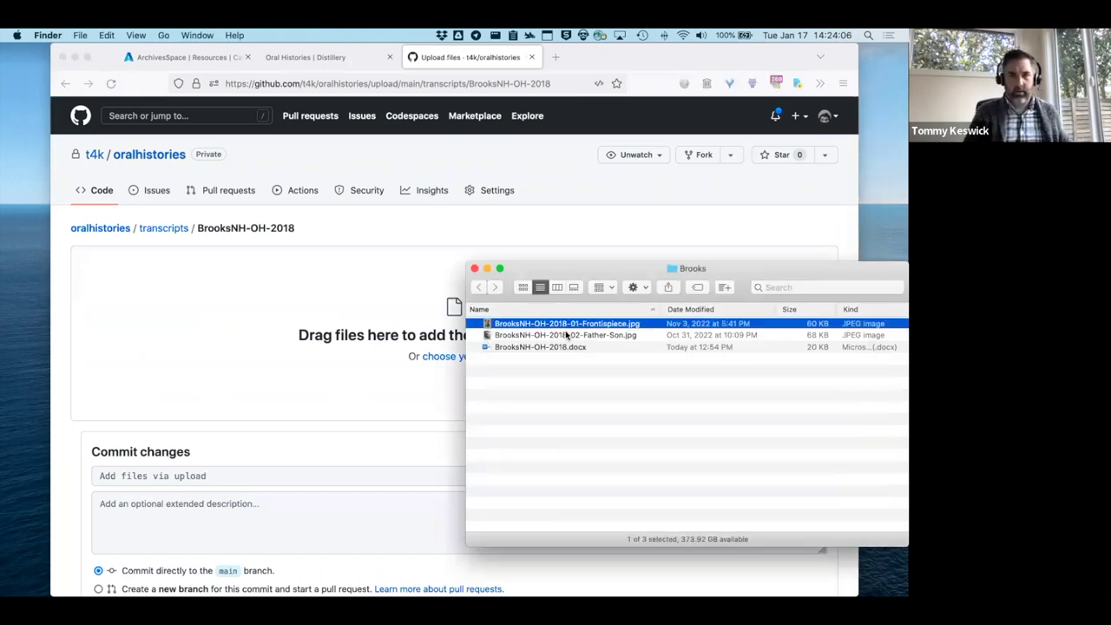
pyautogui.keyDown('shift'); pyautogui.click(566, 335); pyautogui.keyUp('shift')
pyautogui.moveTo(468, 314); pyautogui.dragTo(317, 303)
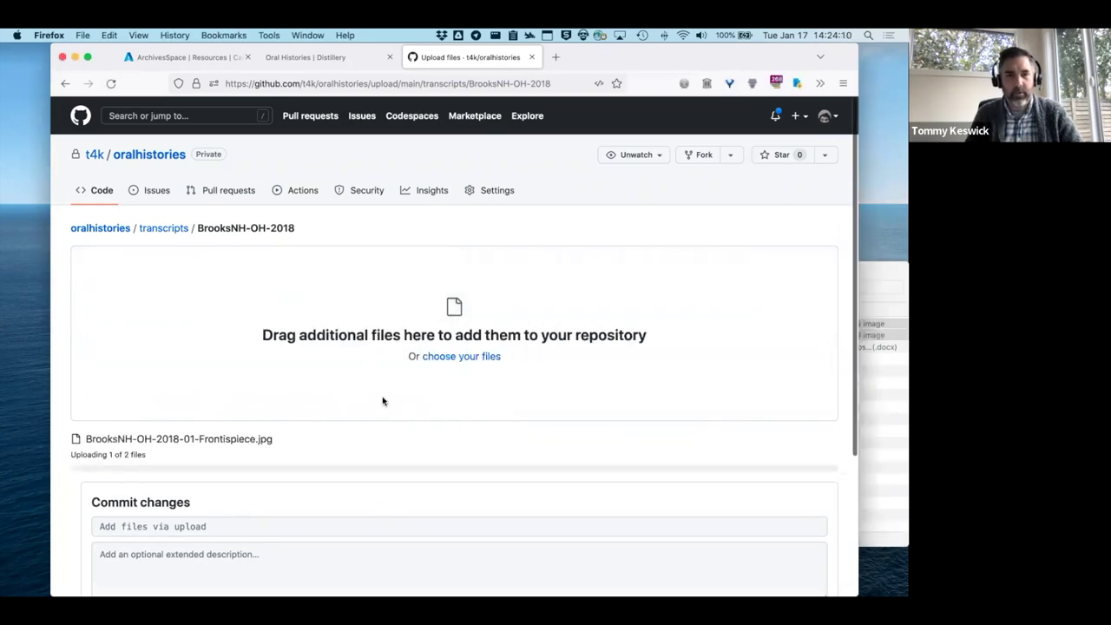
pyautogui.scroll(-1, 378, 442)
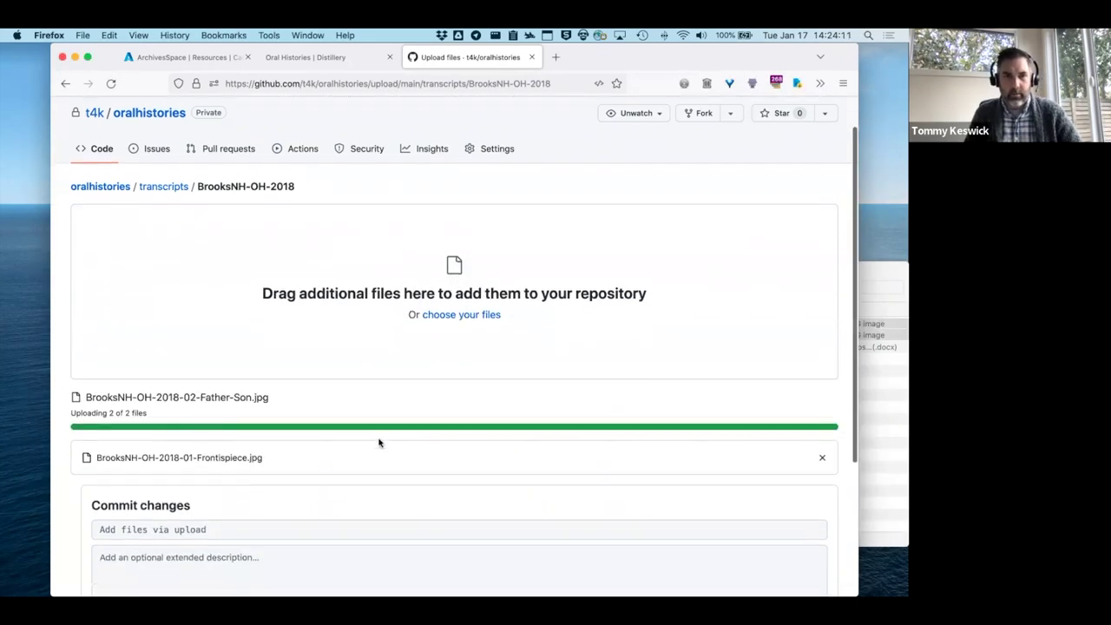
pyautogui.scroll(-4, 379, 443)
pyautogui.click(142, 490)
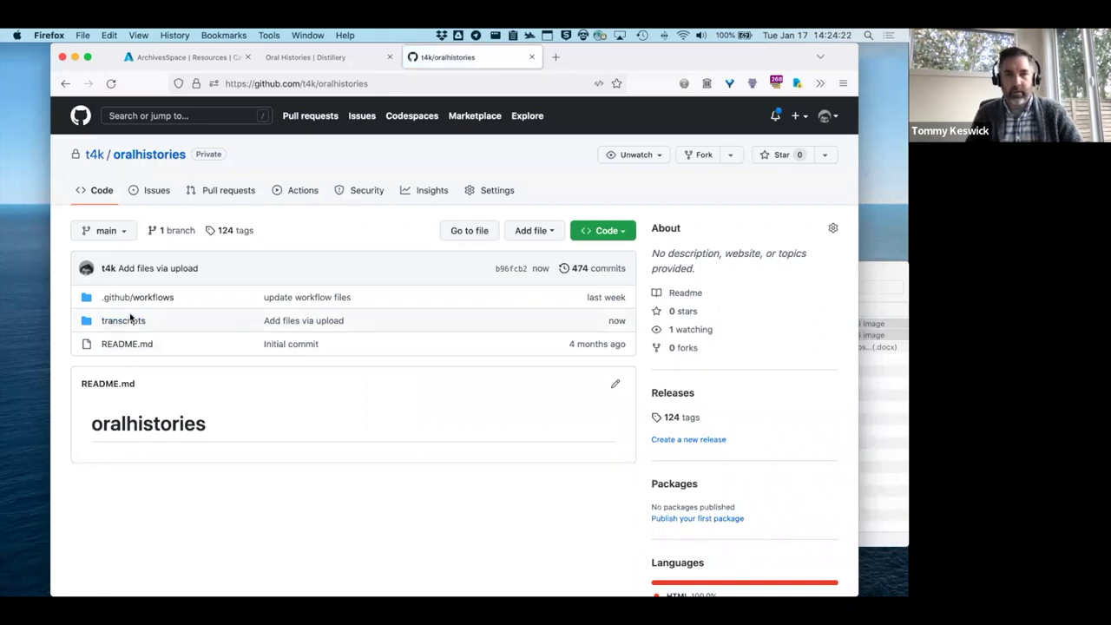
# Browse through transcripts to BrooksNH-OH-2018.md and open it in the editor.
pyautogui.click(219, 339)
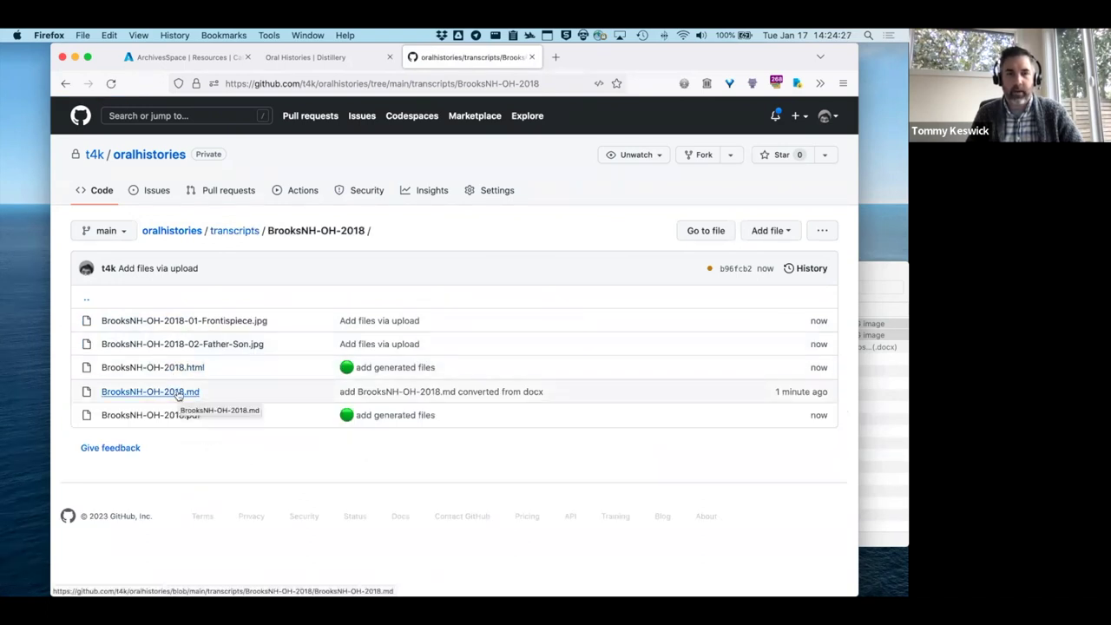
pyautogui.click(178, 392)
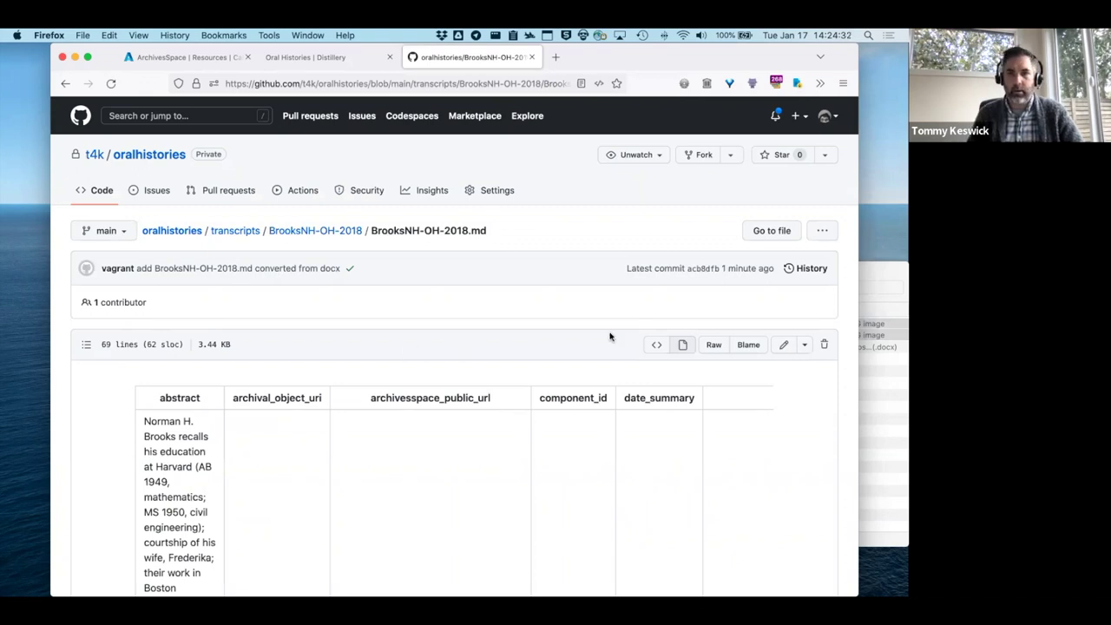
pyautogui.click(783, 345)
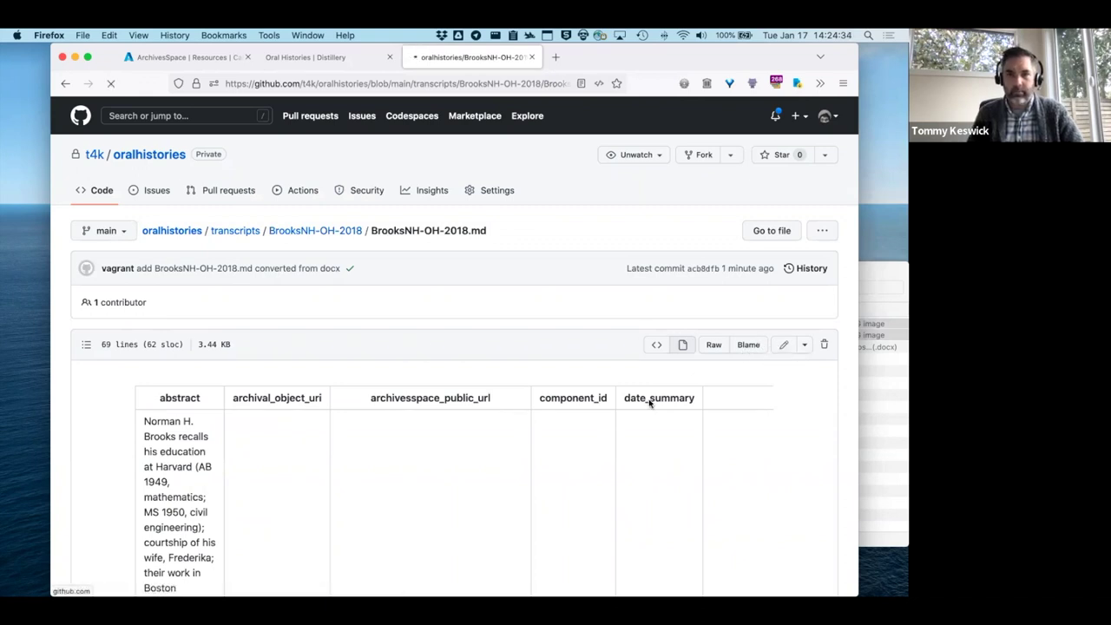
# Review the image caption placeholder on line 38 and skim the whole transcript.
pyautogui.scroll(-5, 422, 415)
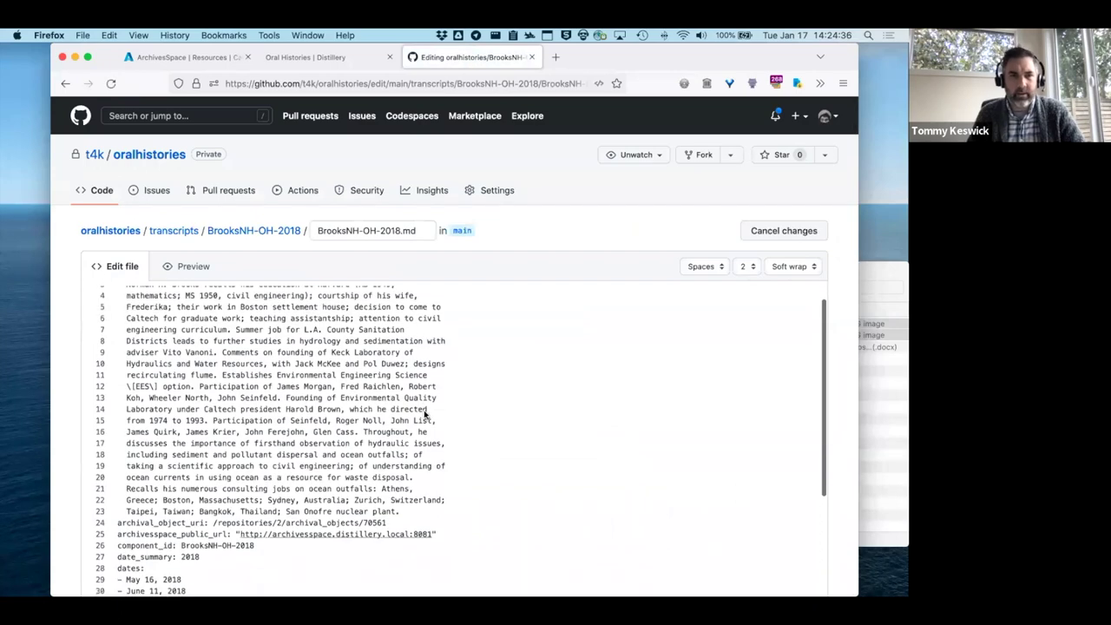
pyautogui.scroll(-5, 420, 415)
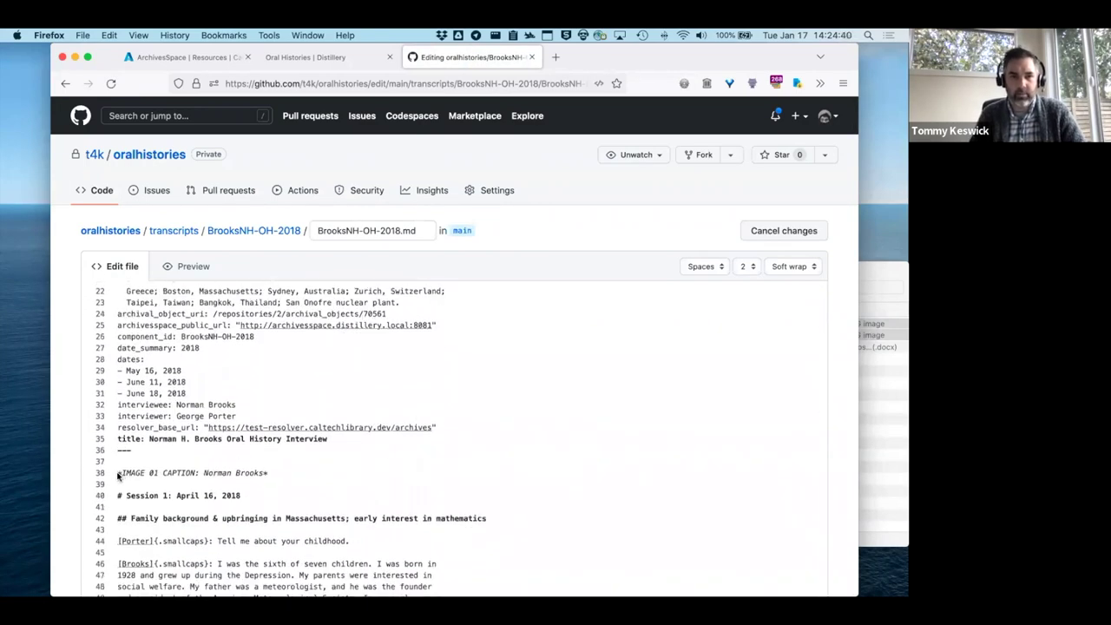
pyautogui.moveTo(118, 473); pyautogui.dragTo(281, 475)
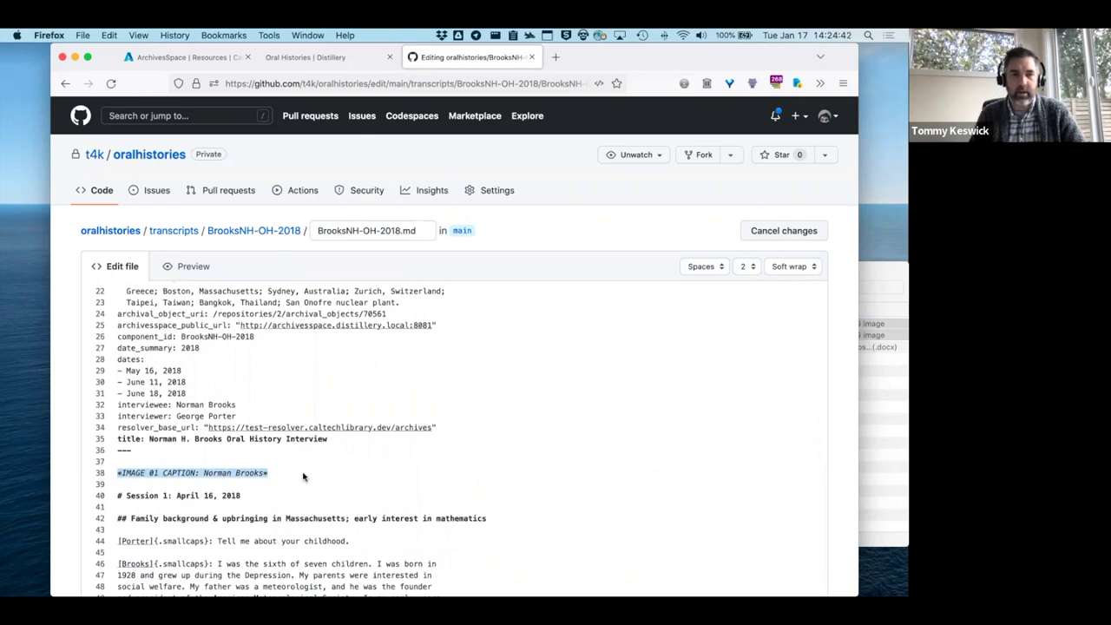
pyautogui.click(302, 475)
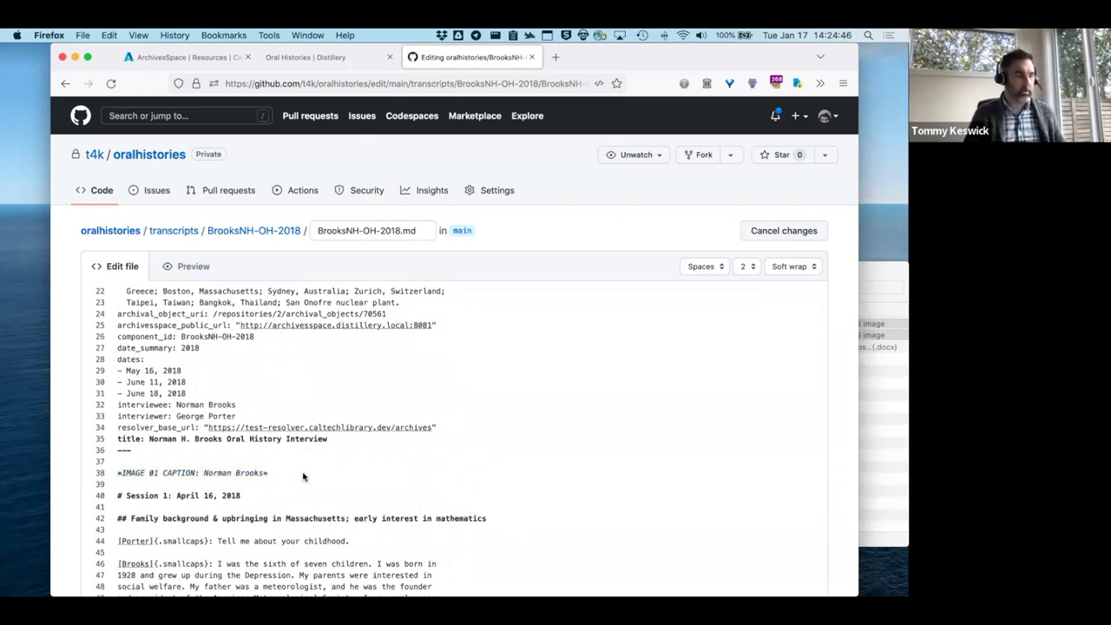
pyautogui.press('super+a')
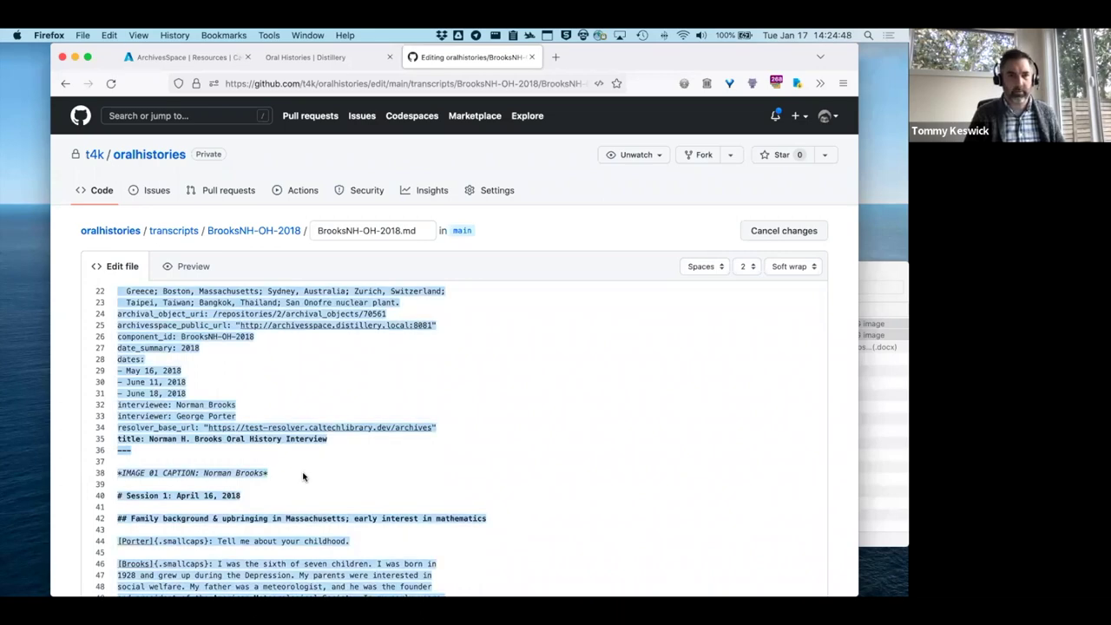
pyautogui.press('super+c')
pyautogui.press('Down')
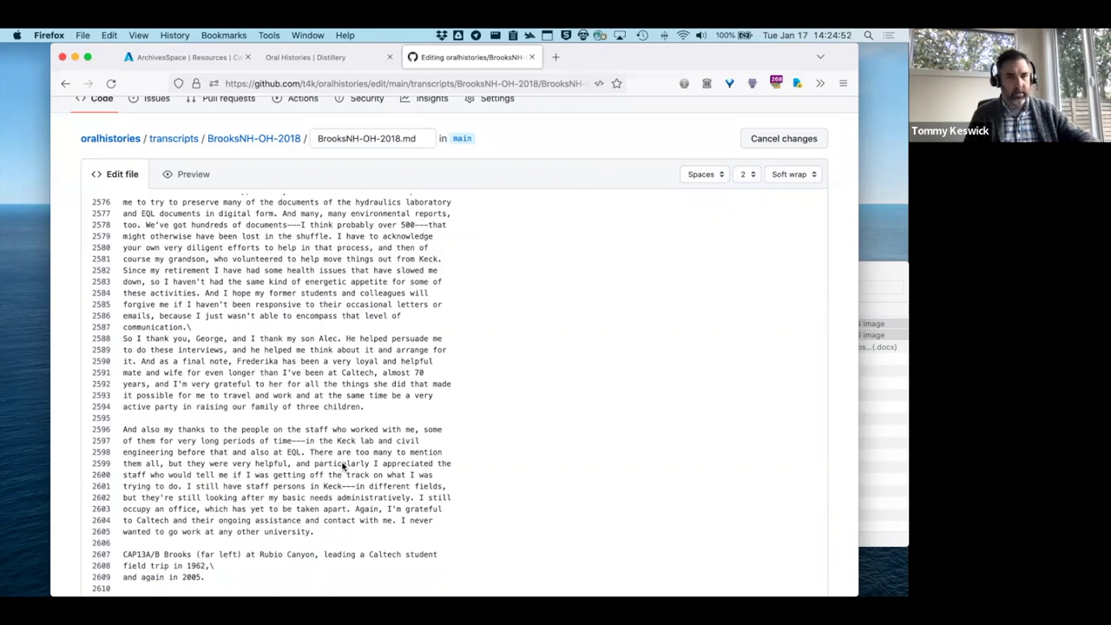
pyautogui.press('super+Up')
# Check the frontispiece image link on line 38, then commit the file to main.
pyautogui.scroll(-3, 521, 473)
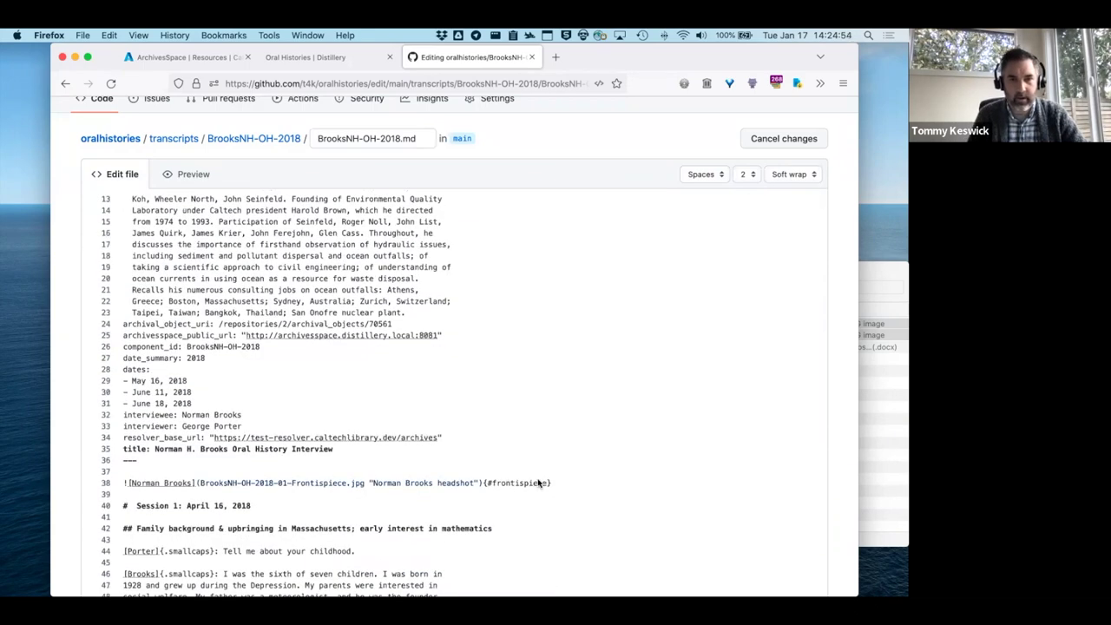
pyautogui.moveTo(562, 482); pyautogui.dragTo(126, 485)
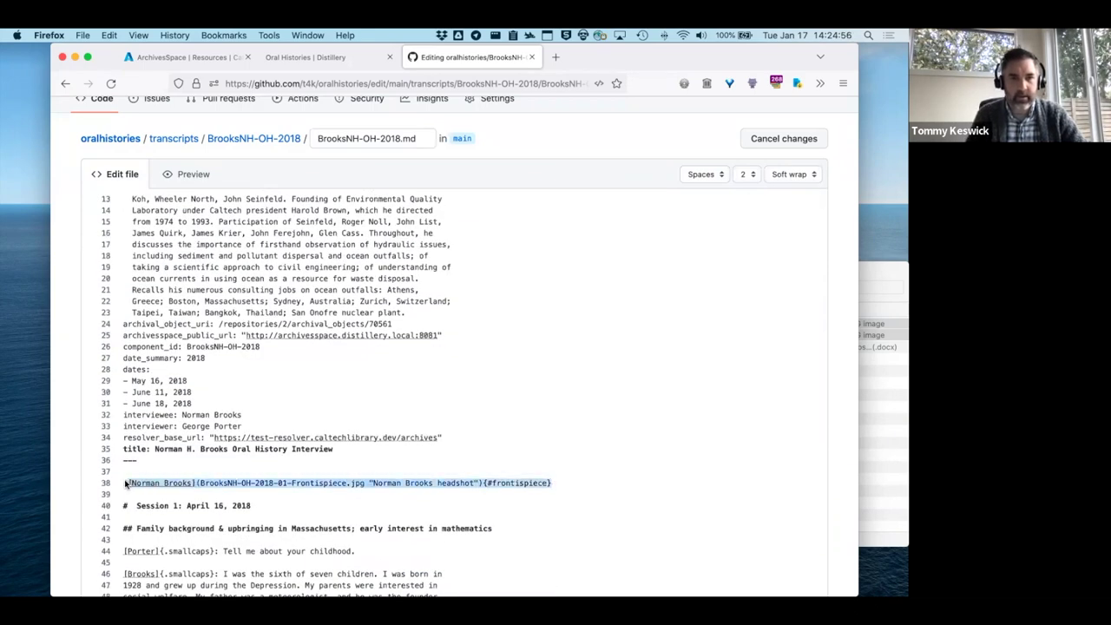
pyautogui.click(228, 487)
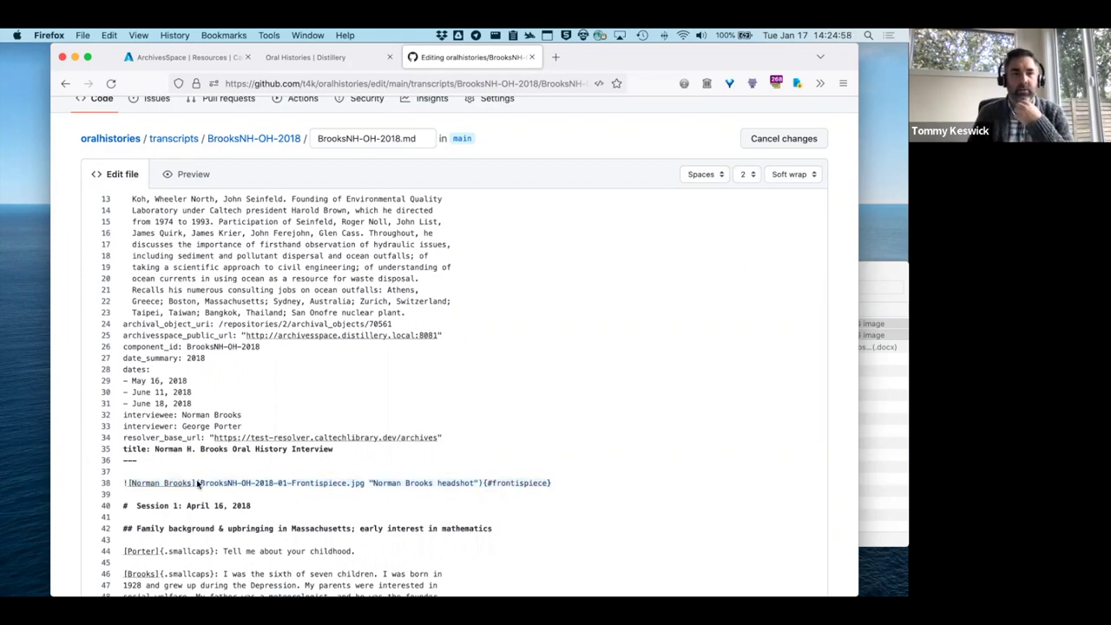
pyautogui.moveTo(198, 484); pyautogui.dragTo(365, 487)
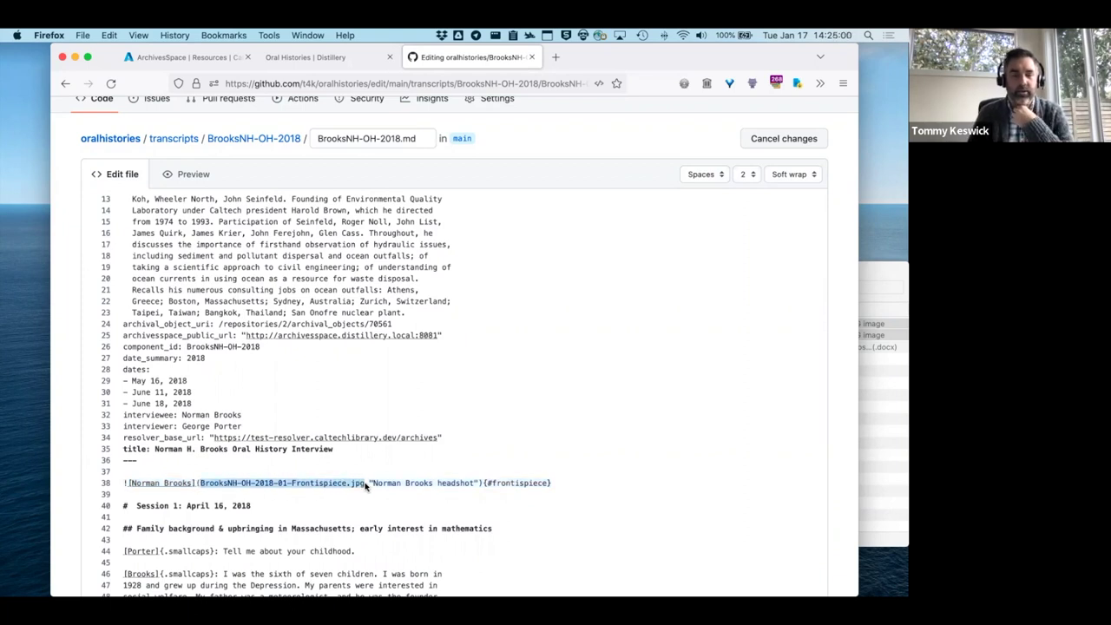
pyautogui.click(120, 471)
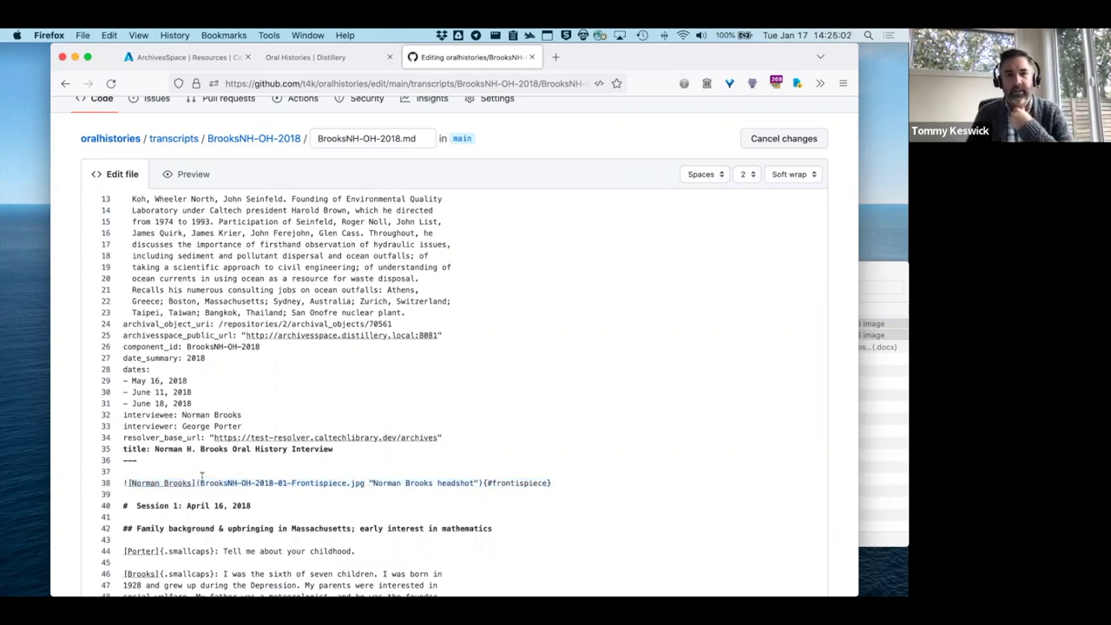
pyautogui.scroll(-20, 202, 474)
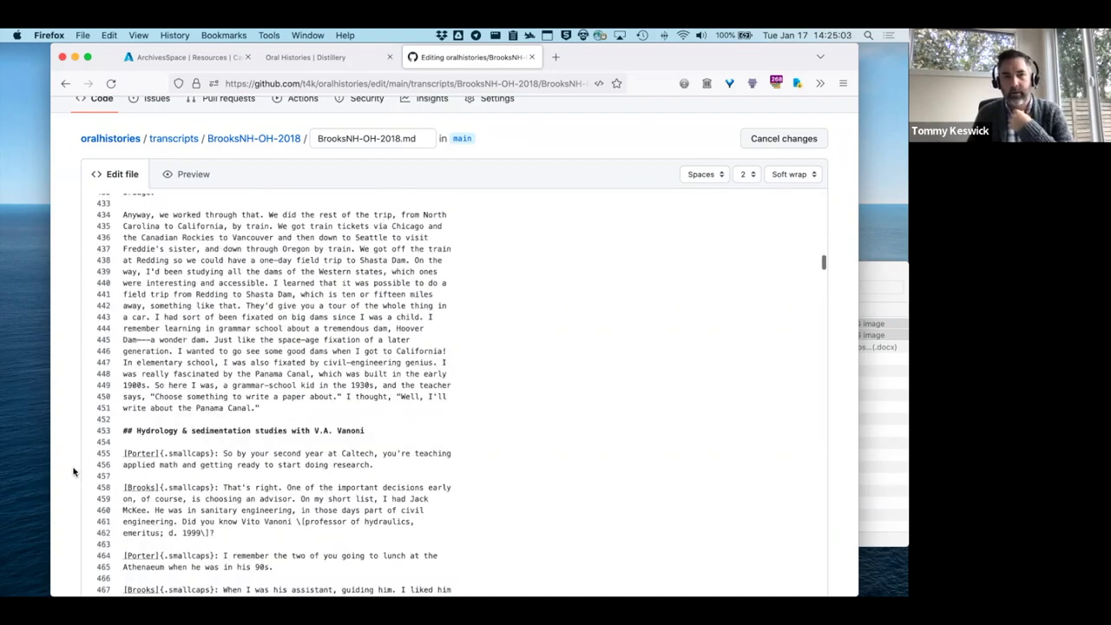
pyautogui.scroll(-5, 74, 471)
pyautogui.click(122, 488)
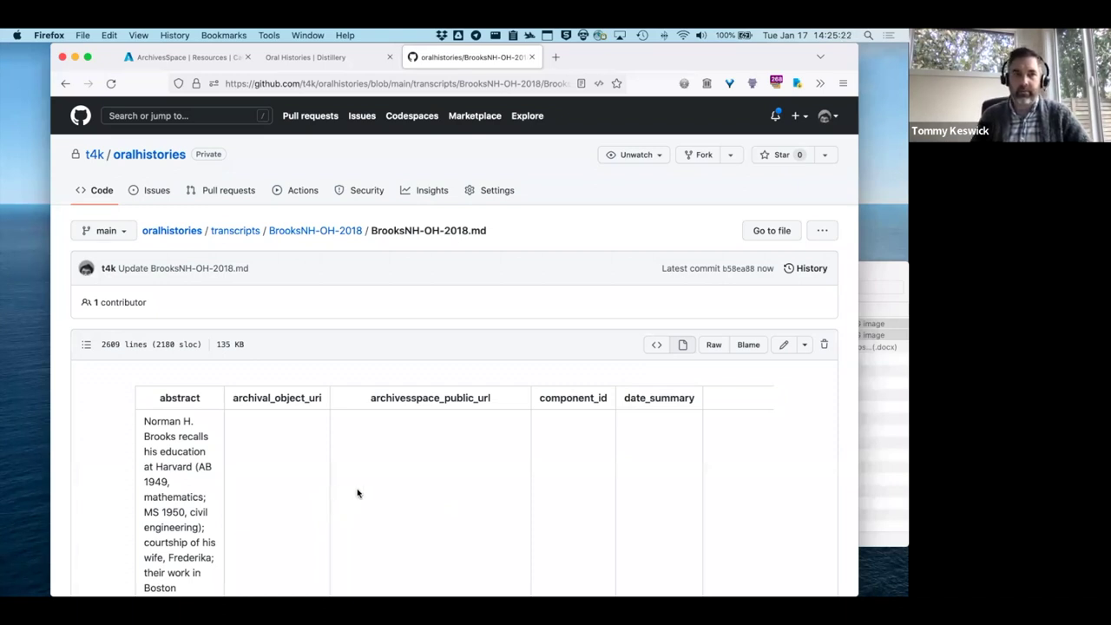
# Open the Update BrooksNH-OH-2018.md run and view its generate-files Install other packages log.
pyautogui.click(304, 192)
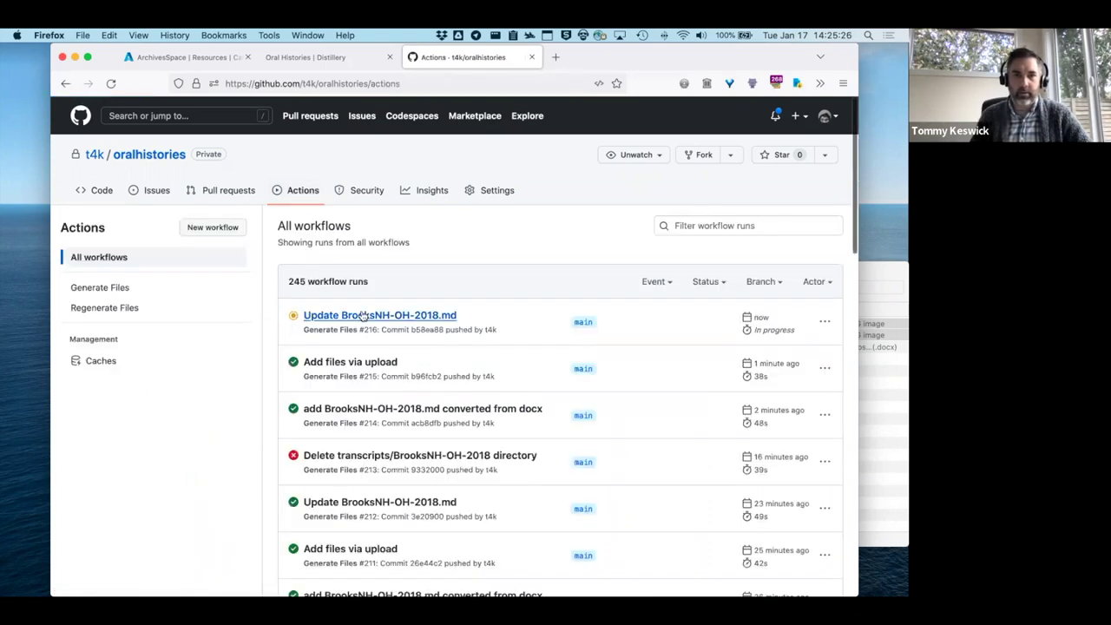
pyautogui.click(362, 314)
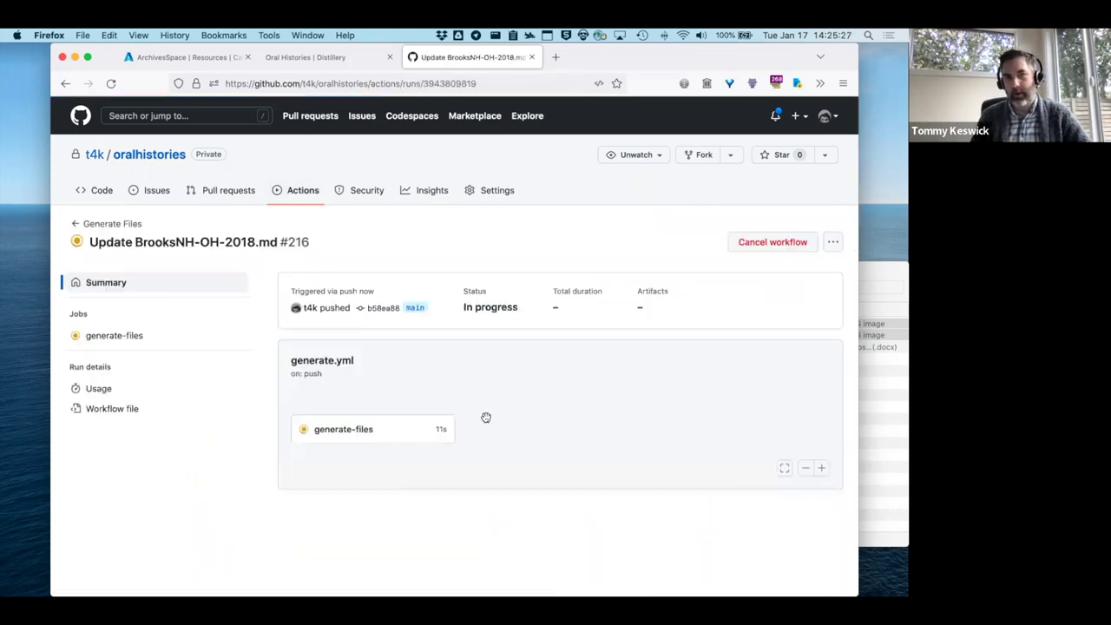
pyautogui.click(348, 429)
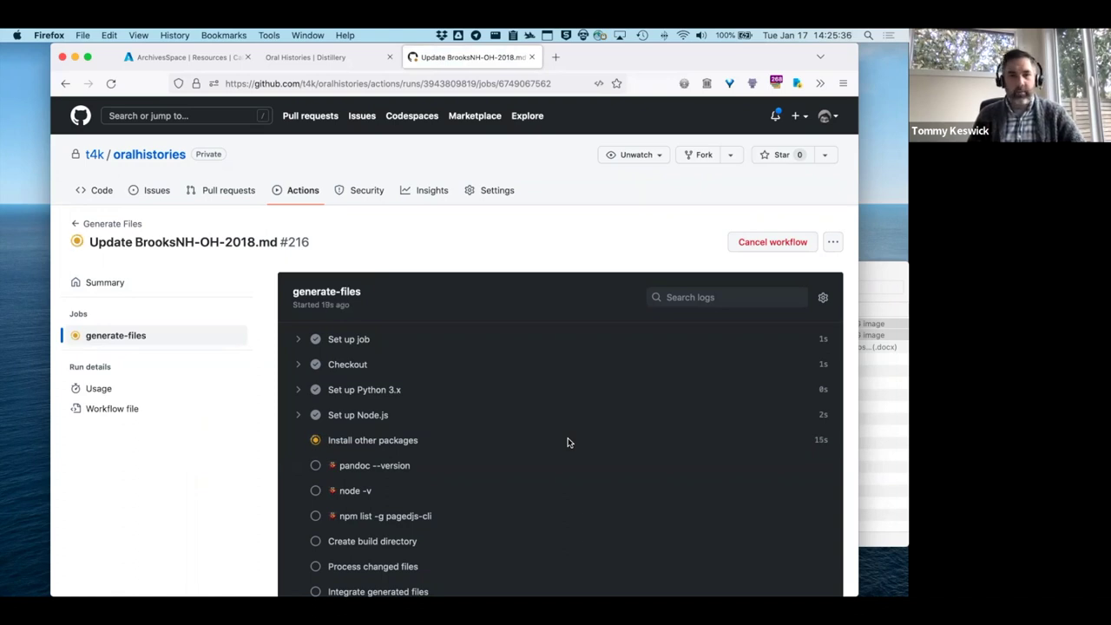
pyautogui.click(567, 443)
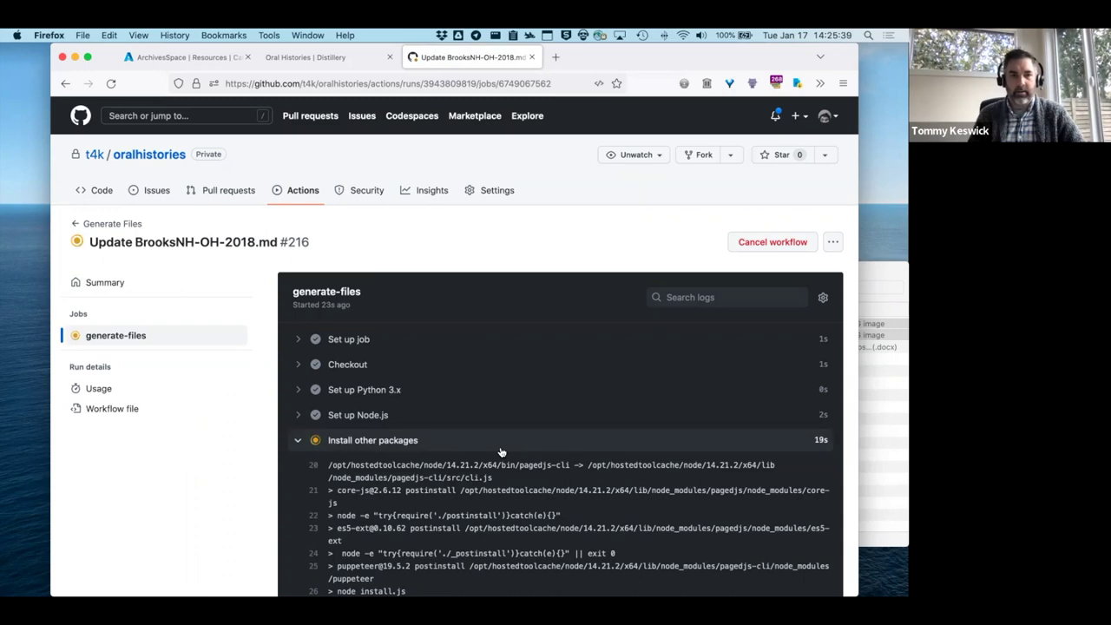
pyautogui.scroll(-4, 501, 451)
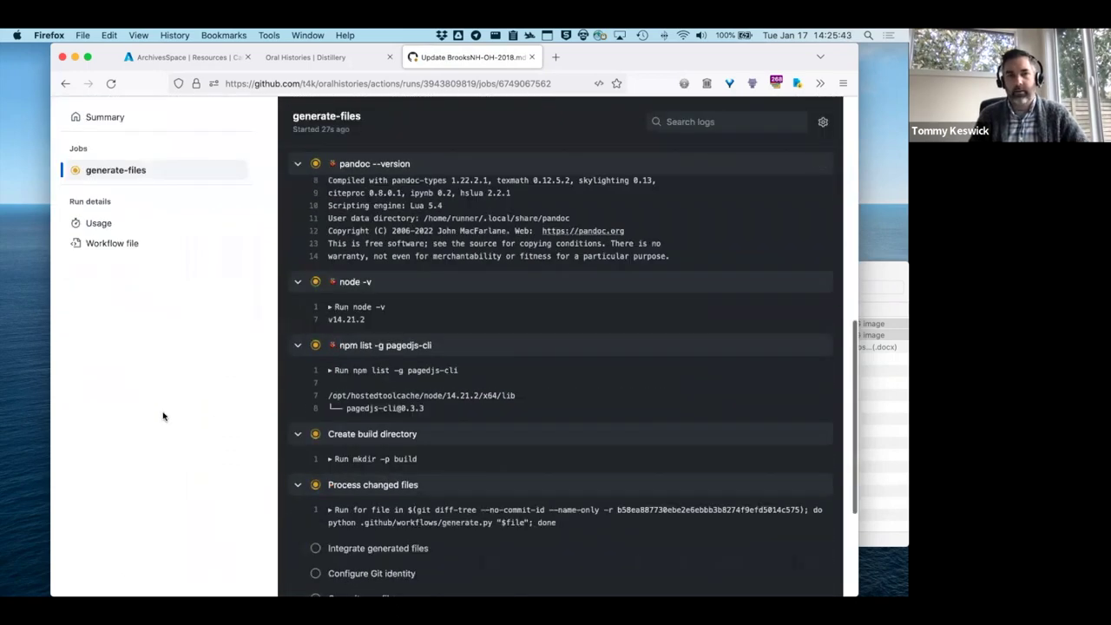
pyautogui.click(310, 57)
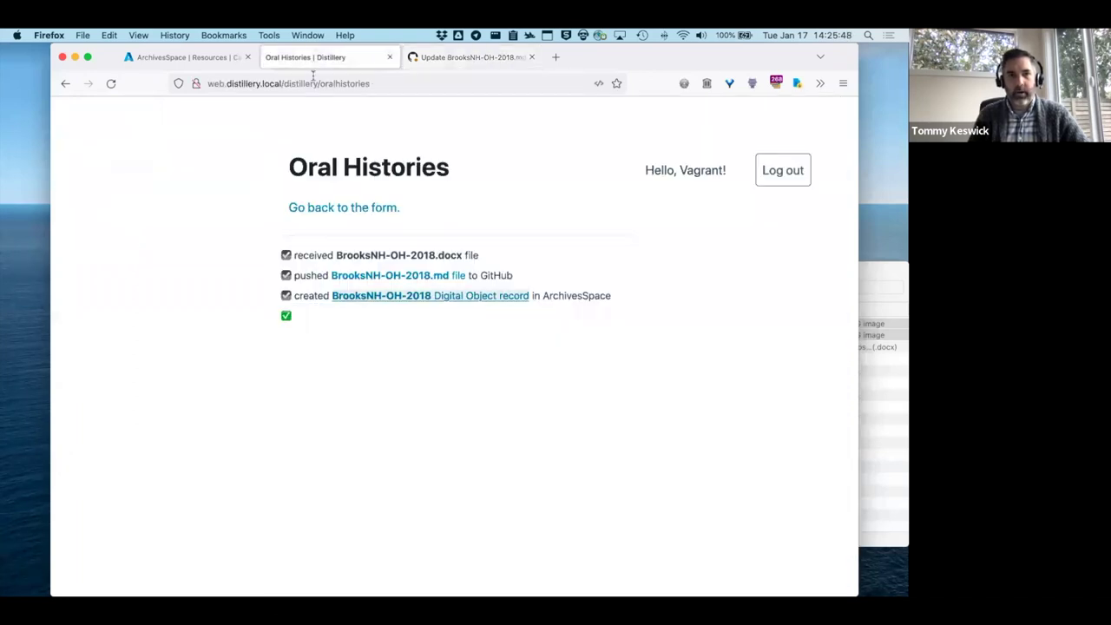
# Enter BrooksNH-OH-2018 in the Distillery Publish field and publish the changes.
pyautogui.click(367, 209)
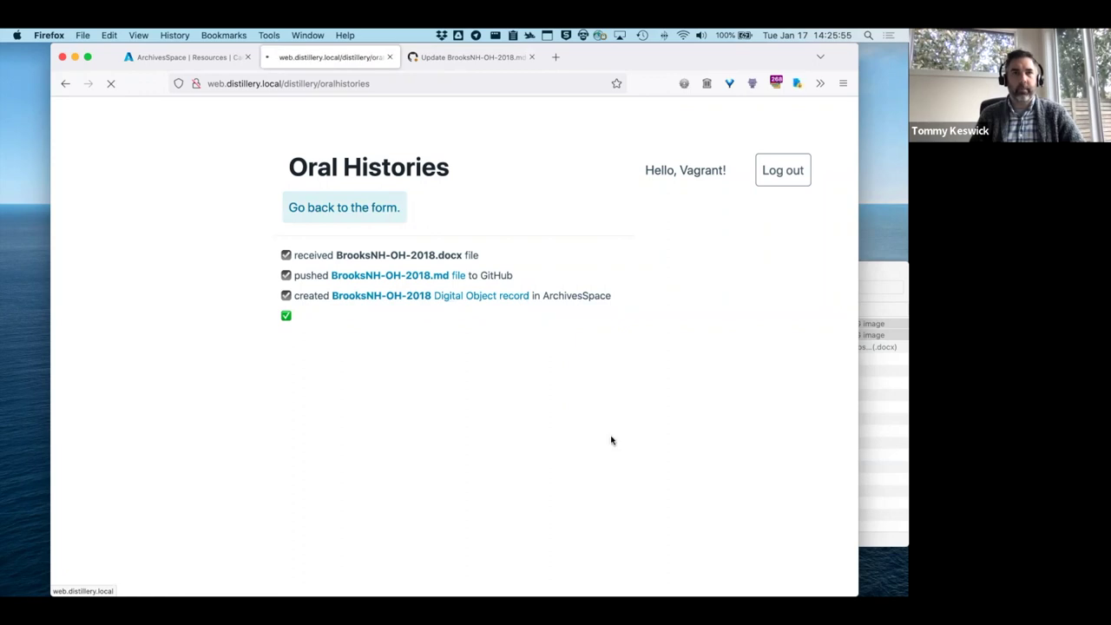
pyautogui.scroll(-4, 656, 455)
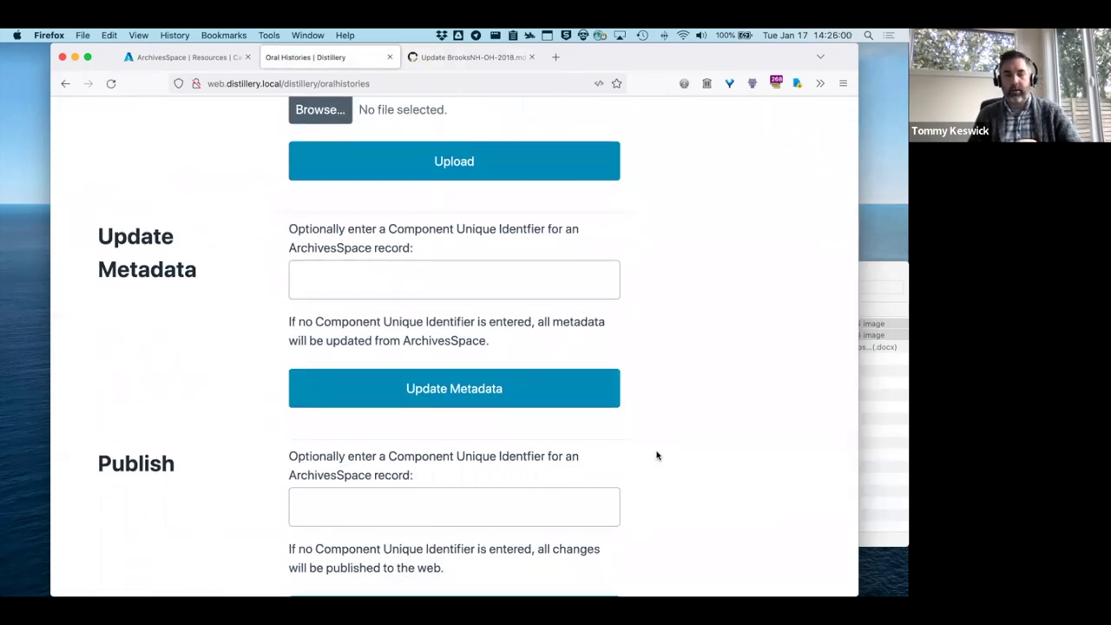
pyautogui.scroll(-3, 657, 455)
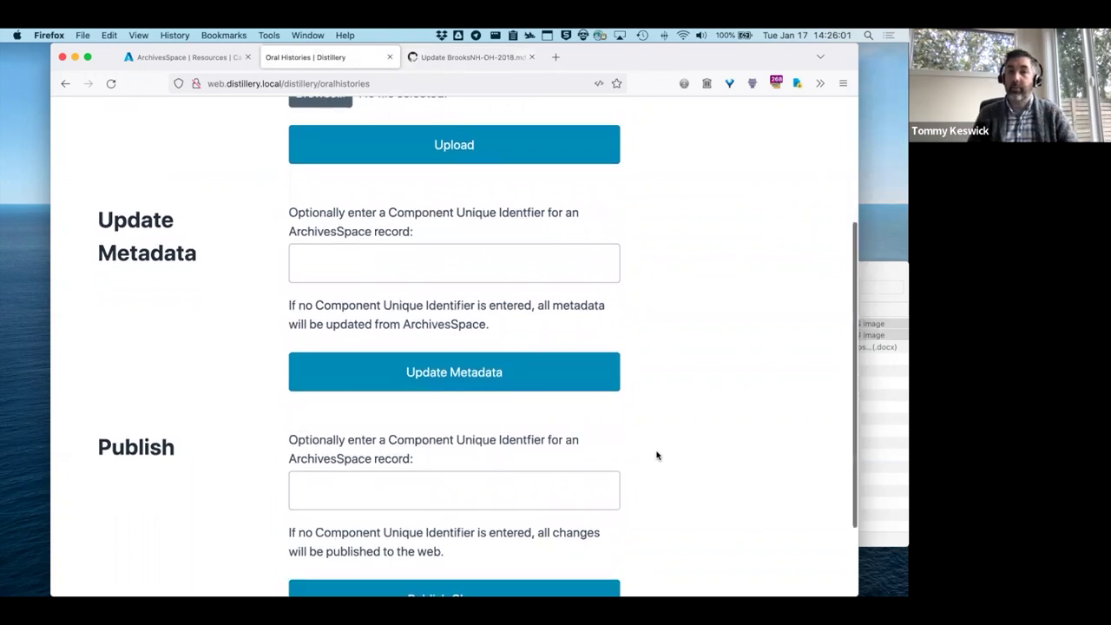
pyautogui.click(445, 387)
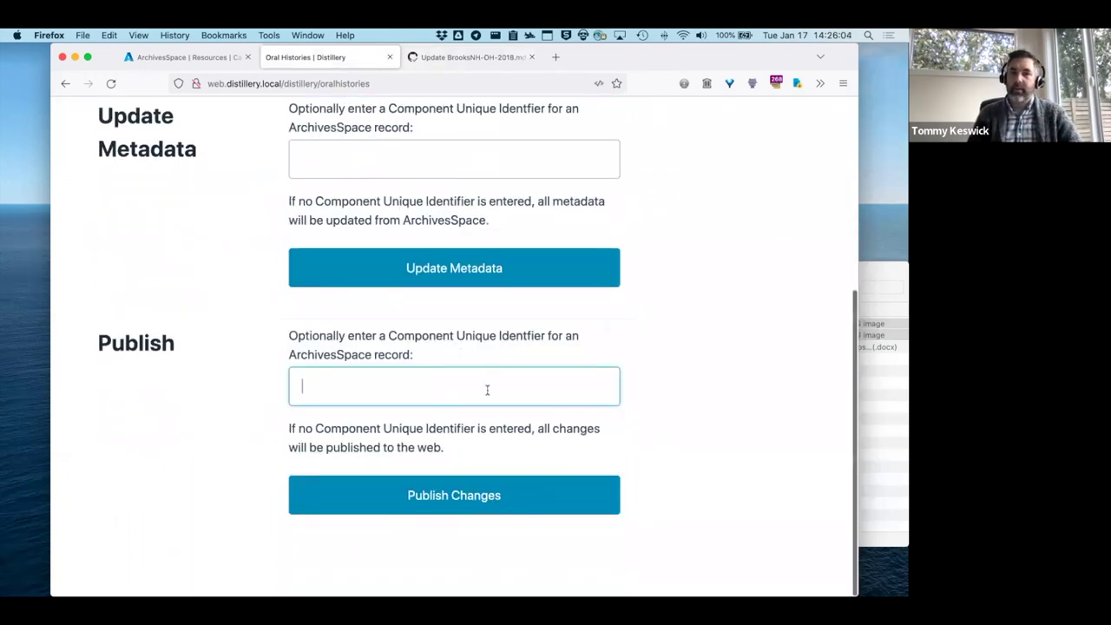
pyautogui.click(427, 414)
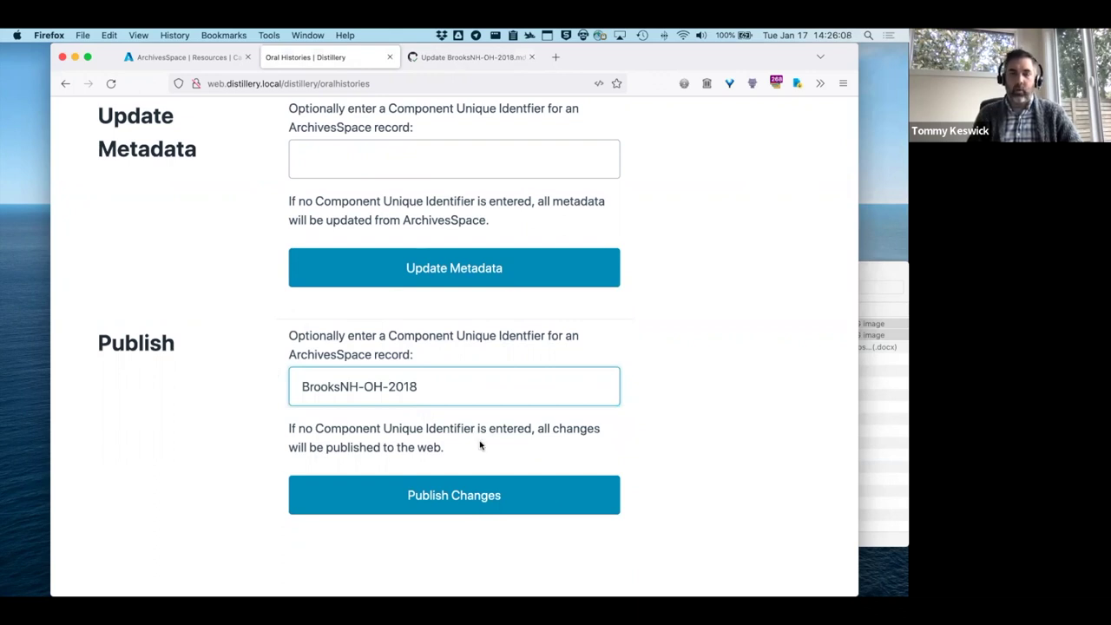
pyautogui.click(474, 502)
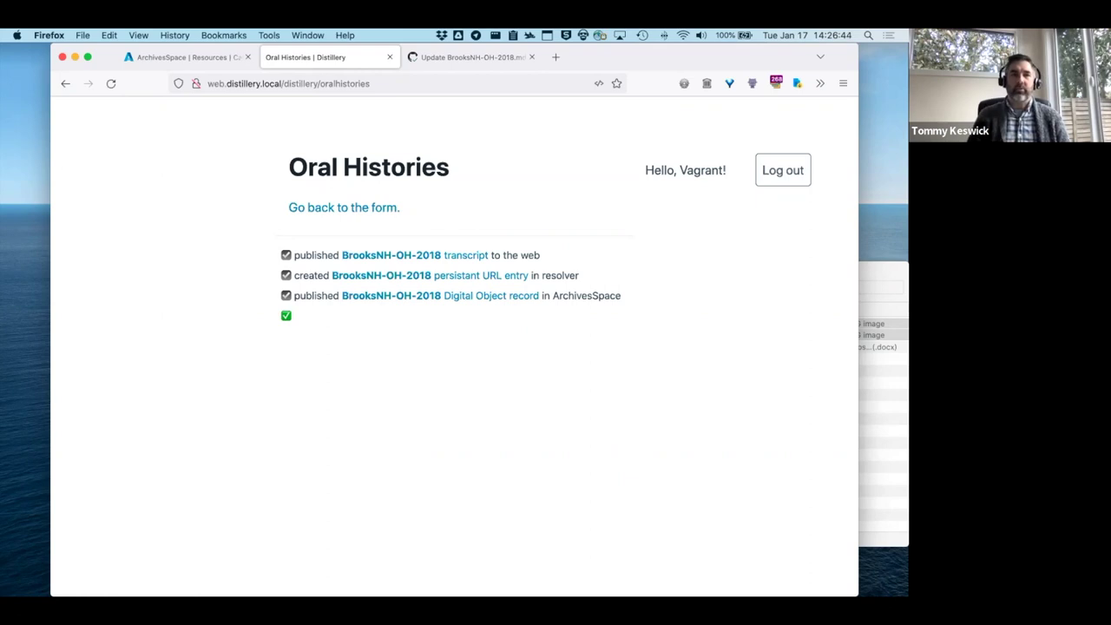
pyautogui.click(402, 298)
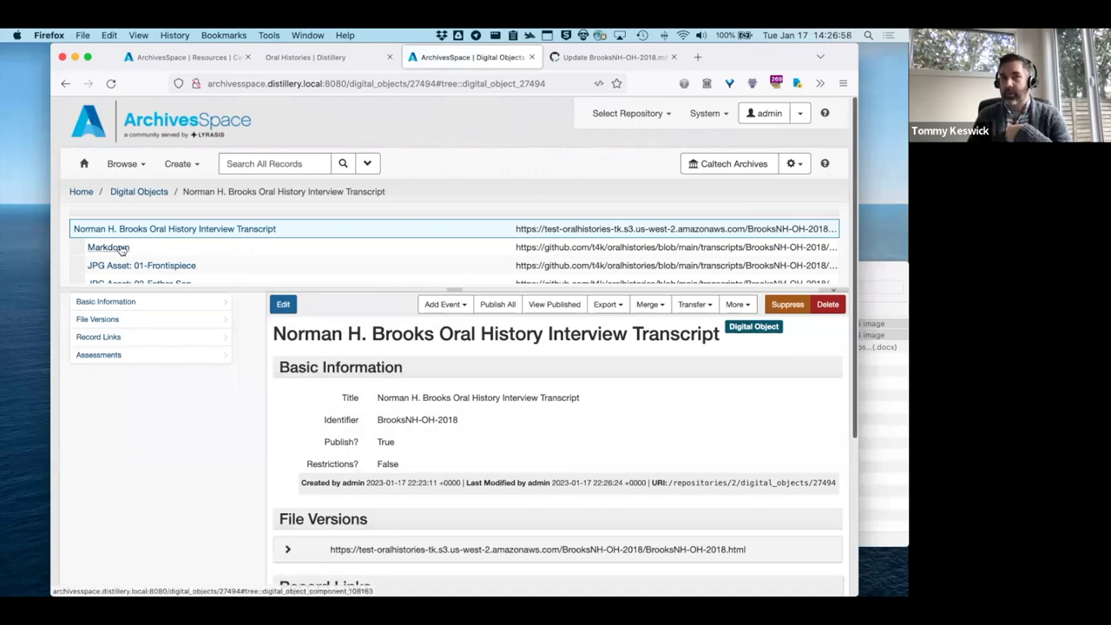
# Confirm the digital object shows Publish? True and expand its BrooksNH-OH-2018.html file version.
pyautogui.scroll(-3, 212, 267)
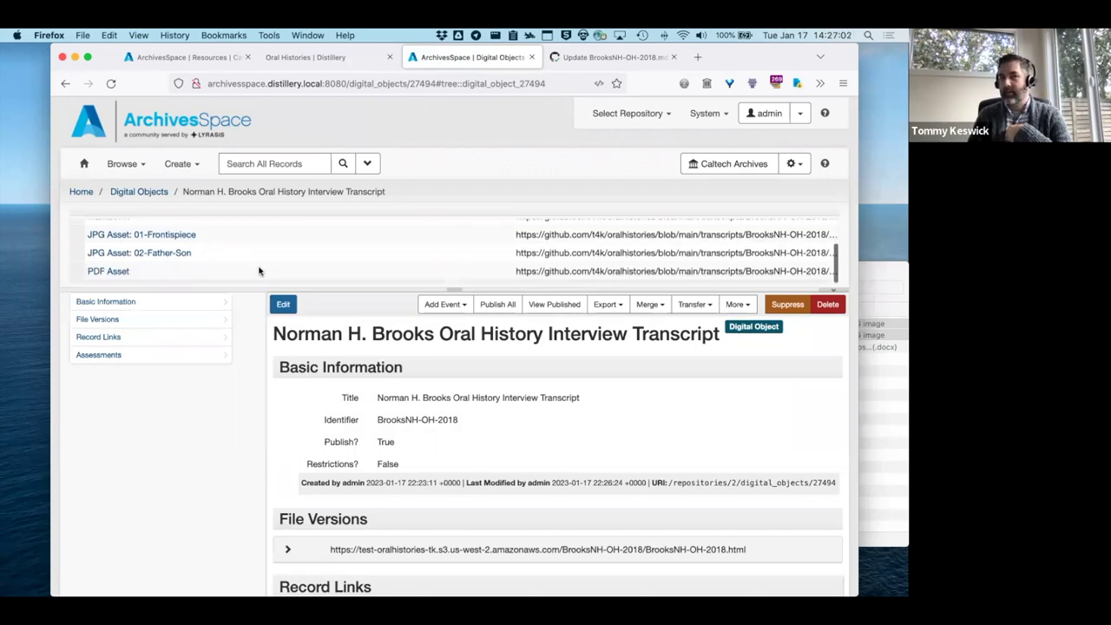
pyautogui.scroll(3, 258, 271)
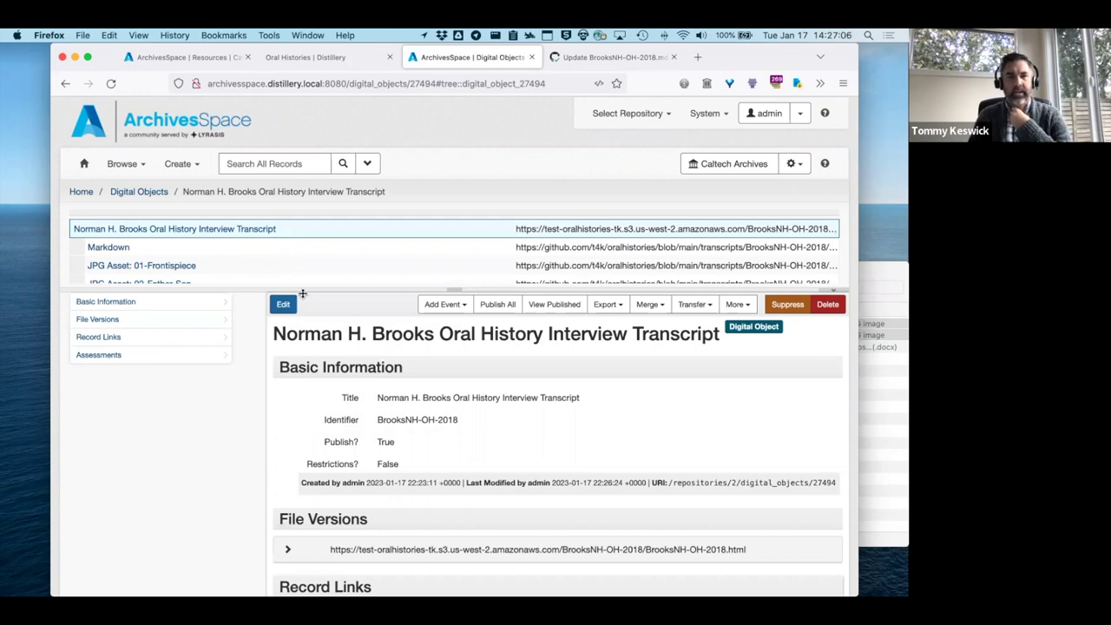
pyautogui.moveTo(383, 441); pyautogui.dragTo(478, 448)
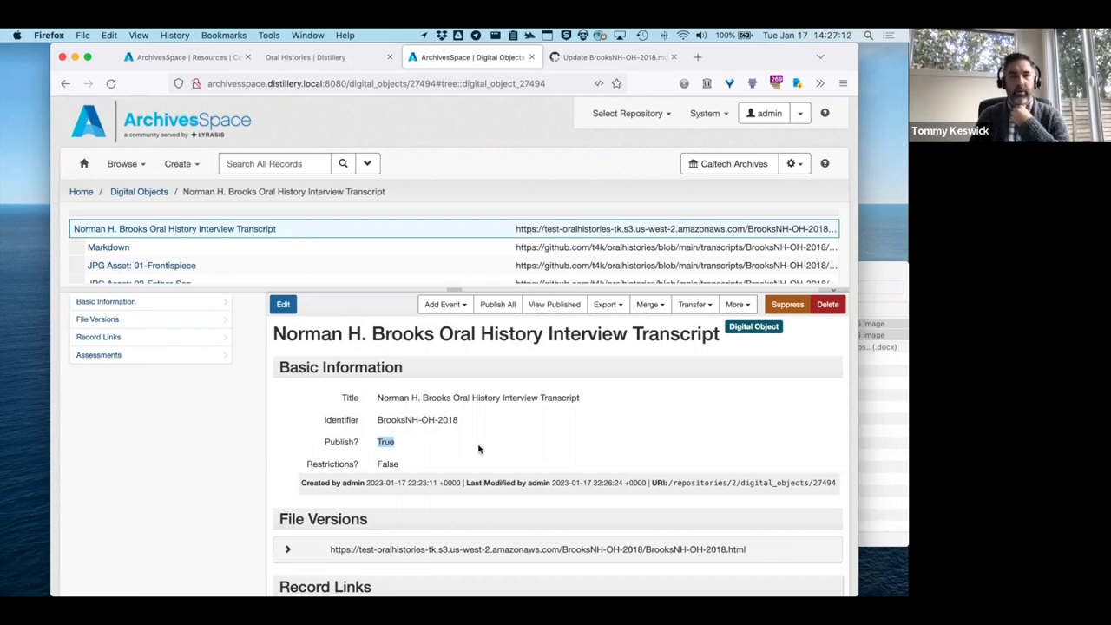
pyautogui.click(478, 449)
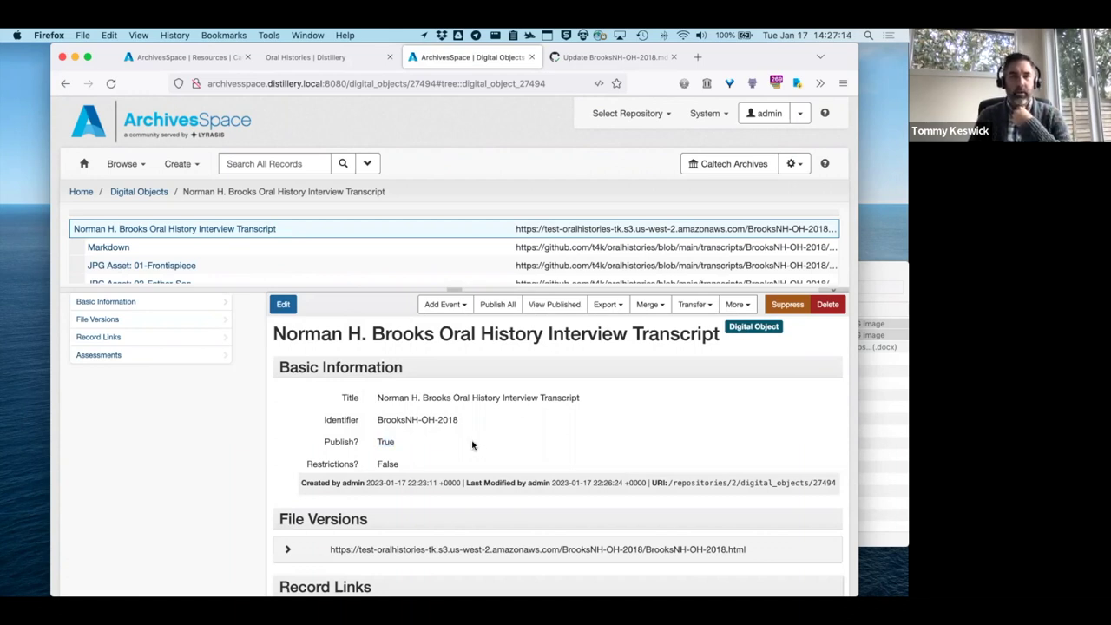
pyautogui.scroll(-1, 384, 491)
pyautogui.scroll(-1, 384, 491)
pyautogui.click(286, 528)
pyautogui.scroll(-2, 413, 504)
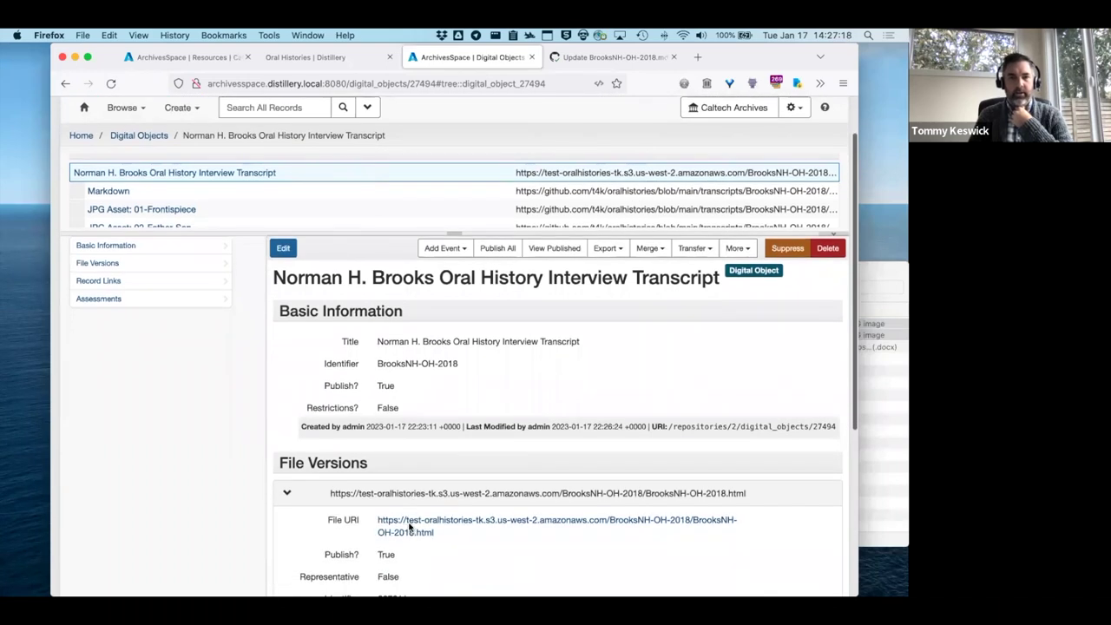
# Open the S3-hosted oral history page and scroll through its abstract, photos and Session 1 transcript.
pyautogui.click(428, 502)
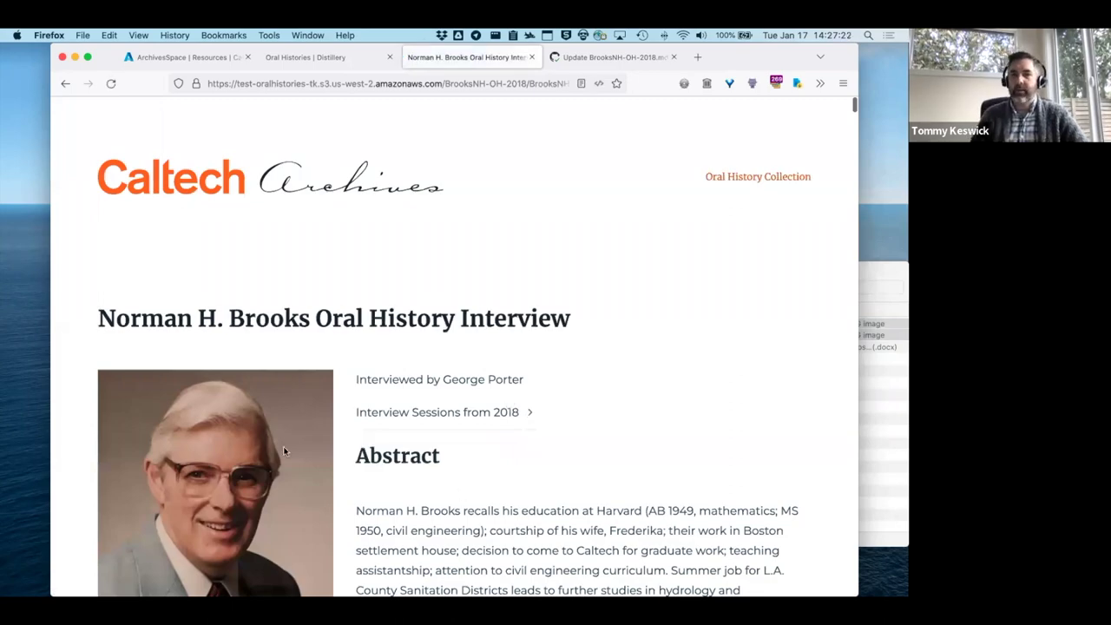
pyautogui.scroll(-2, 352, 466)
pyautogui.scroll(-10, 358, 471)
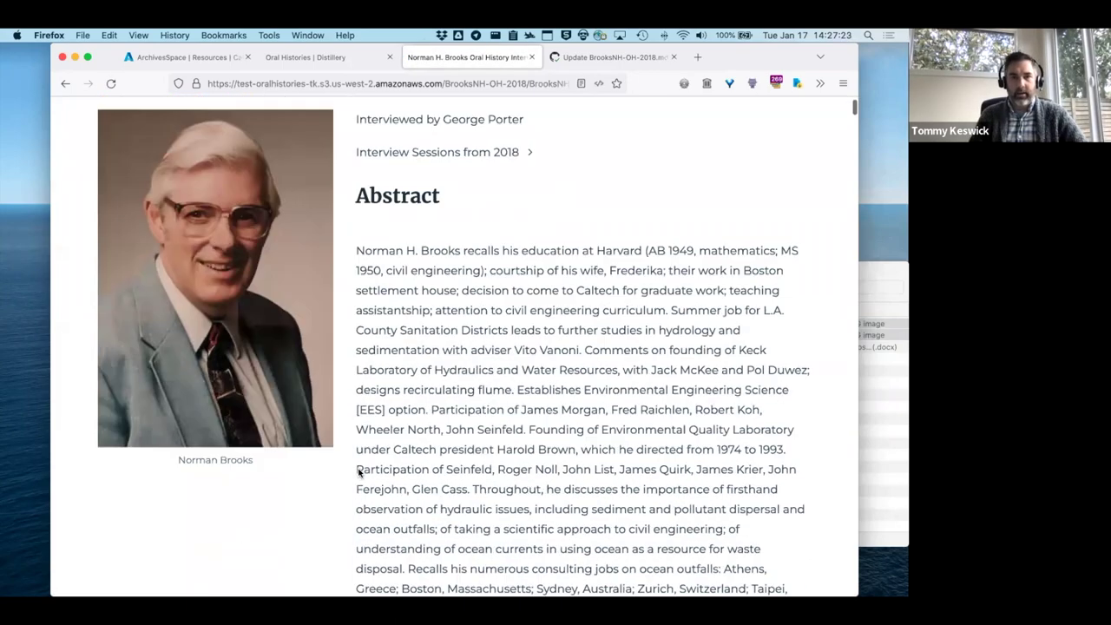
pyautogui.scroll(-4, 359, 471)
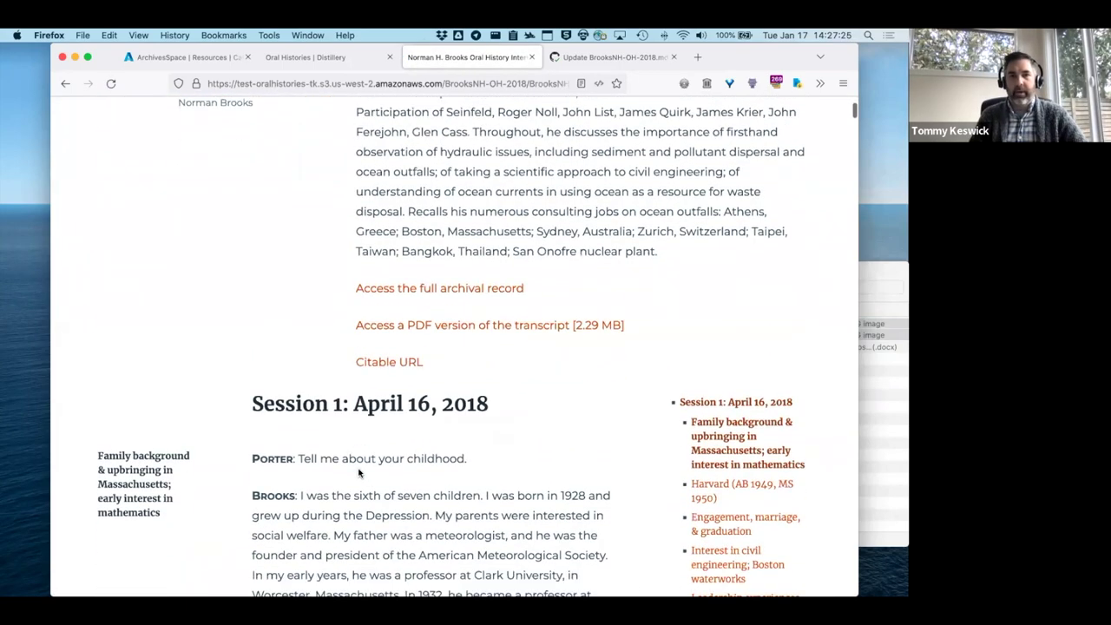
pyautogui.scroll(-11, 359, 471)
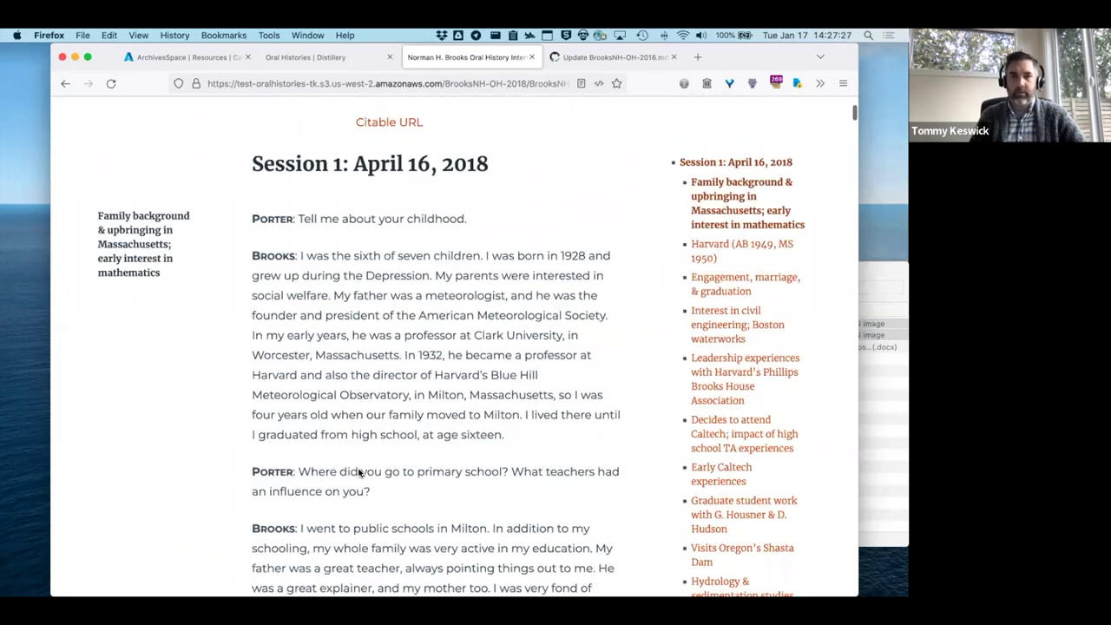
pyautogui.scroll(-6, 357, 472)
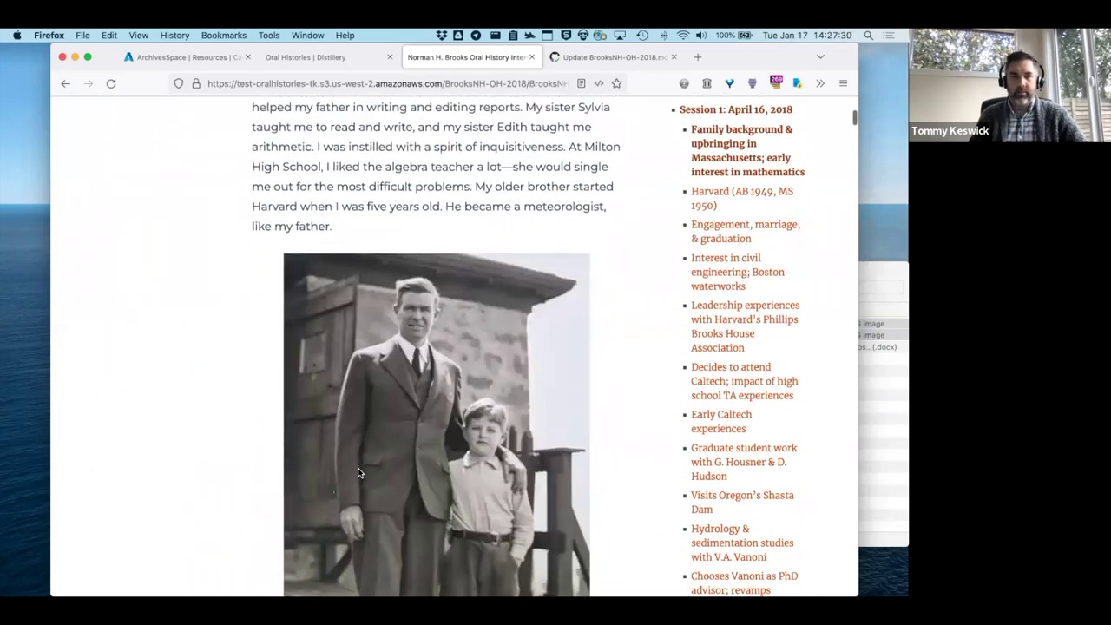
pyautogui.scroll(-6, 358, 472)
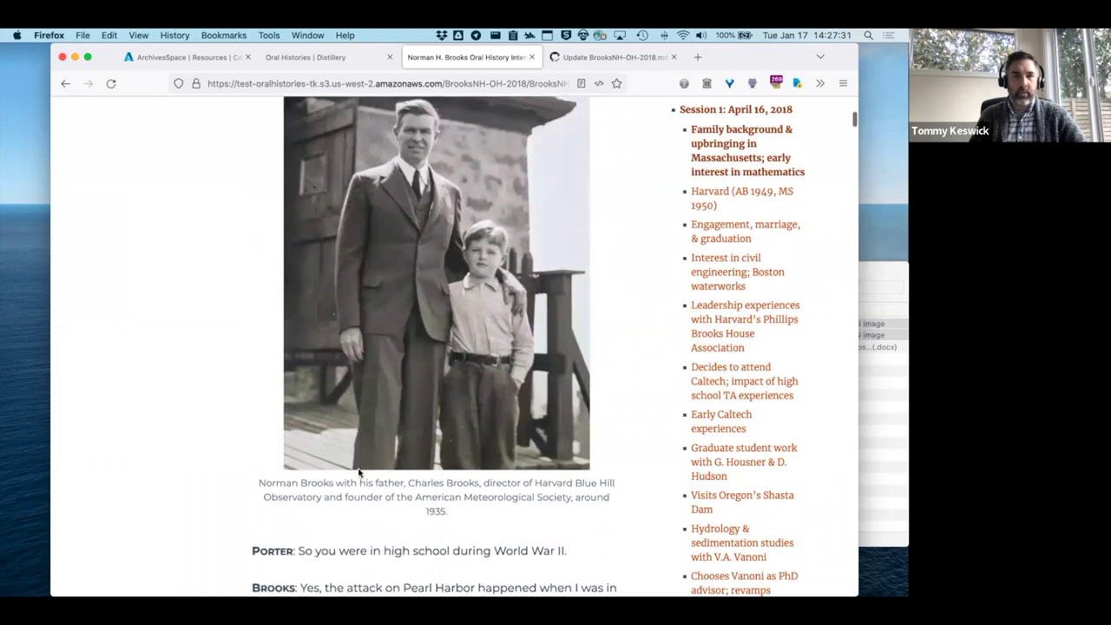
pyautogui.scroll(-2, 359, 471)
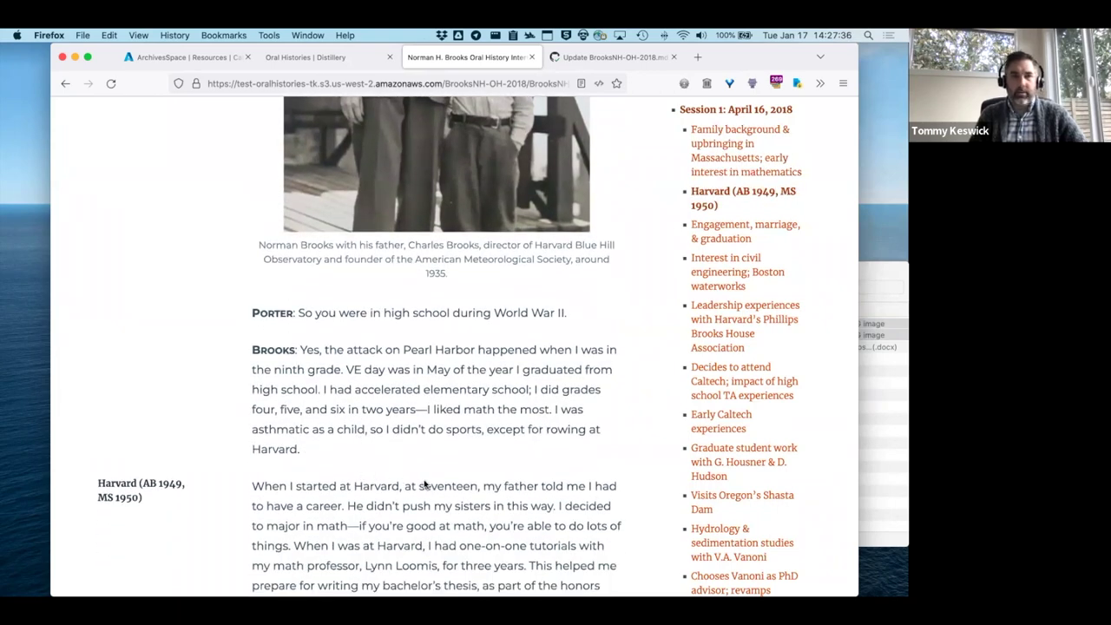
pyautogui.scroll(-5, 424, 484)
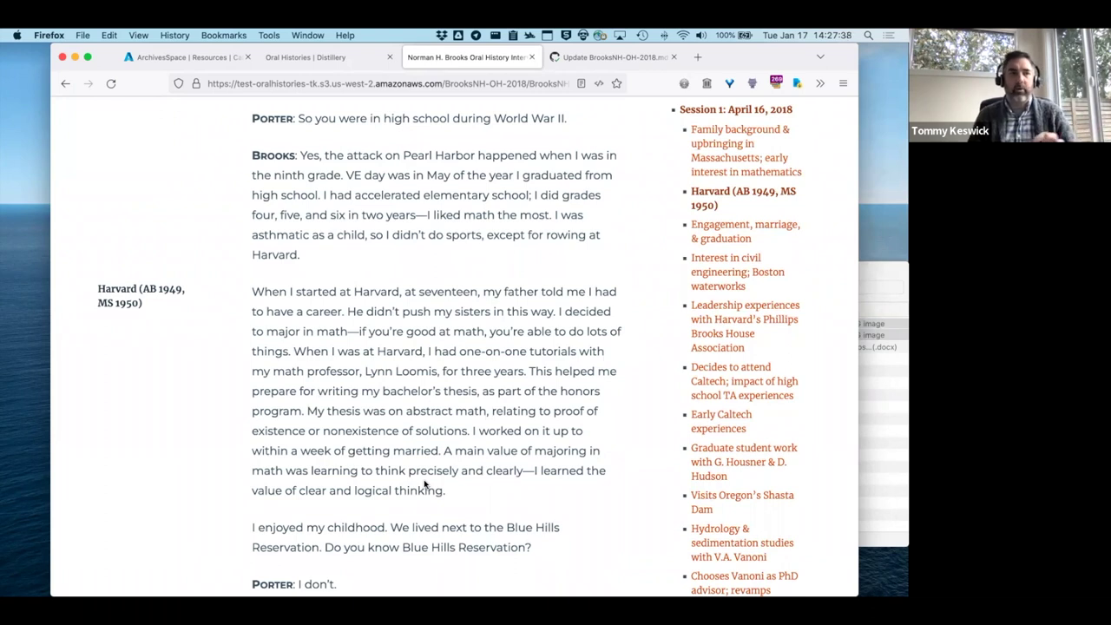